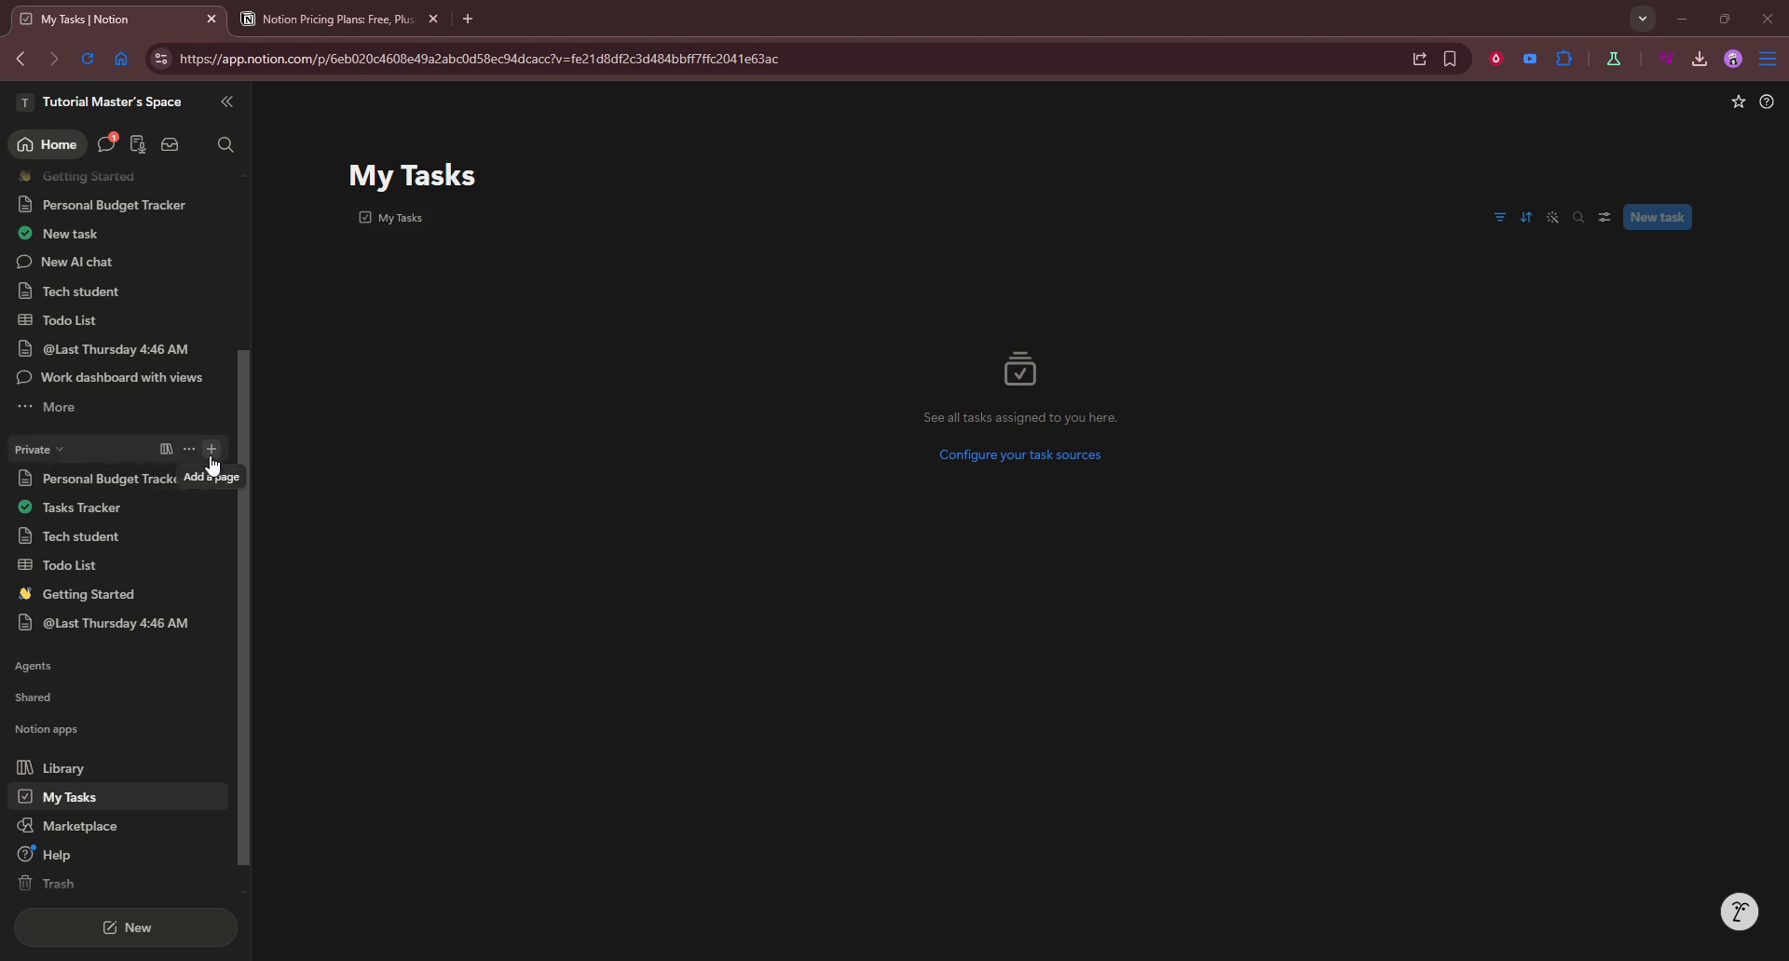
- Create a new private page and title it "Engineering Dashboard"
left_click(211, 450)
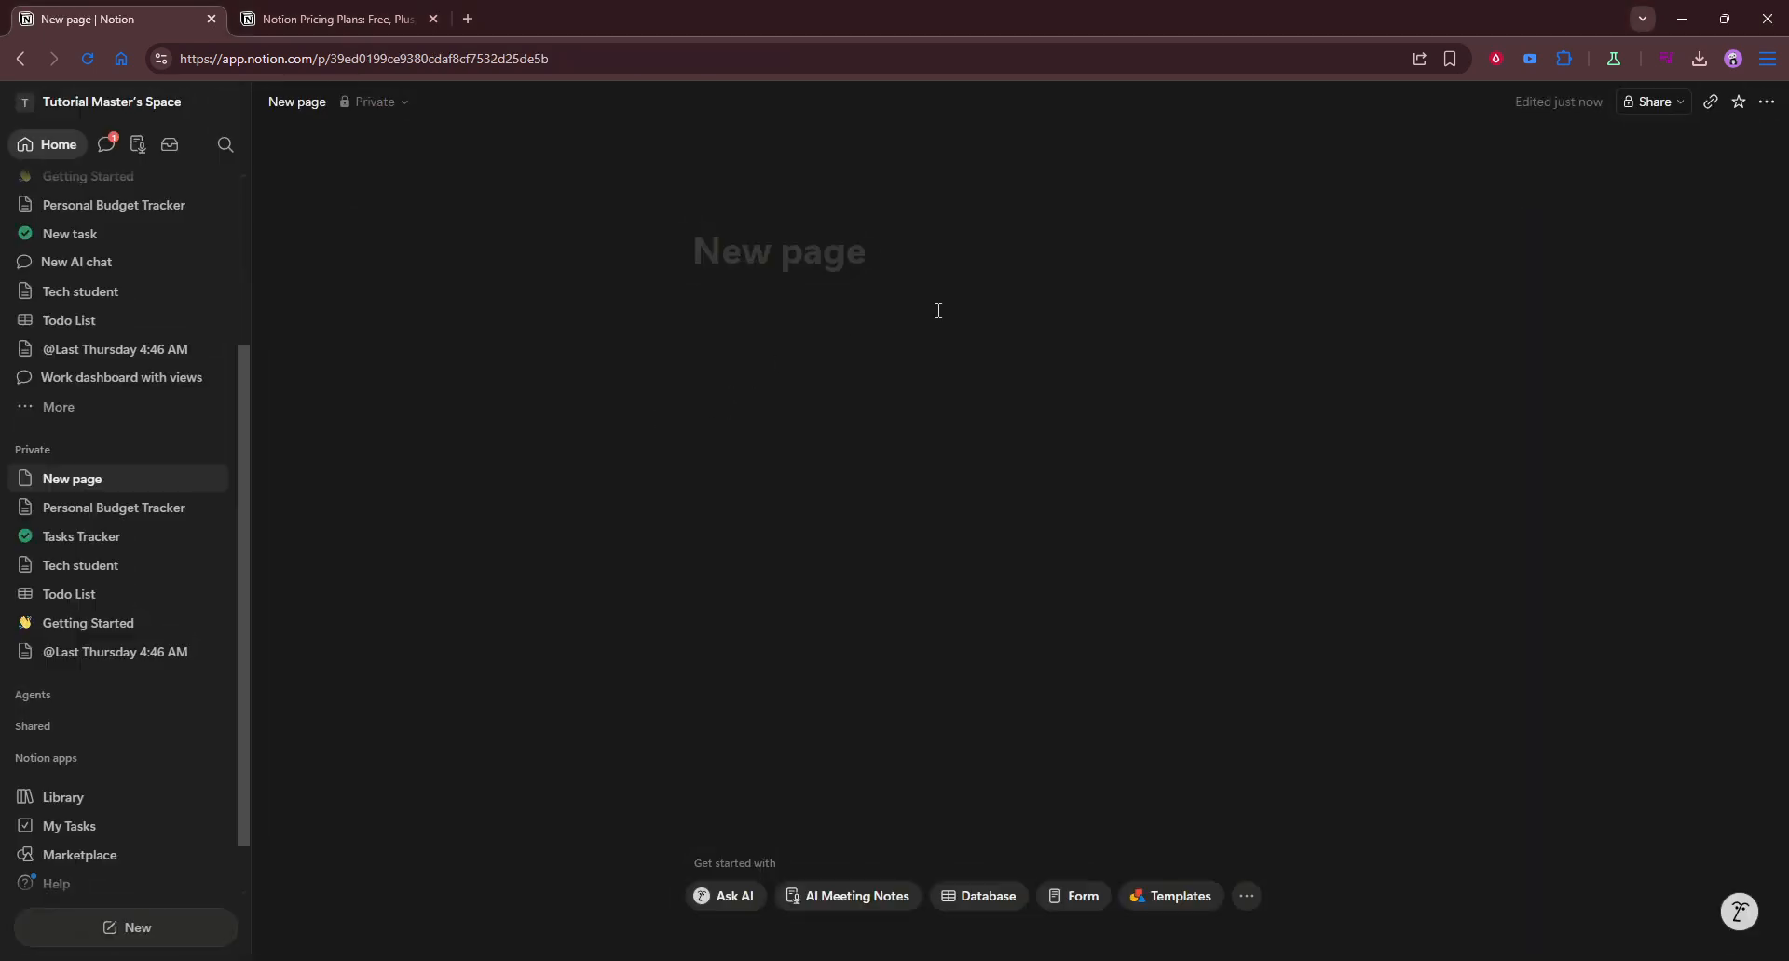
type("EE")
key("BackSpace")
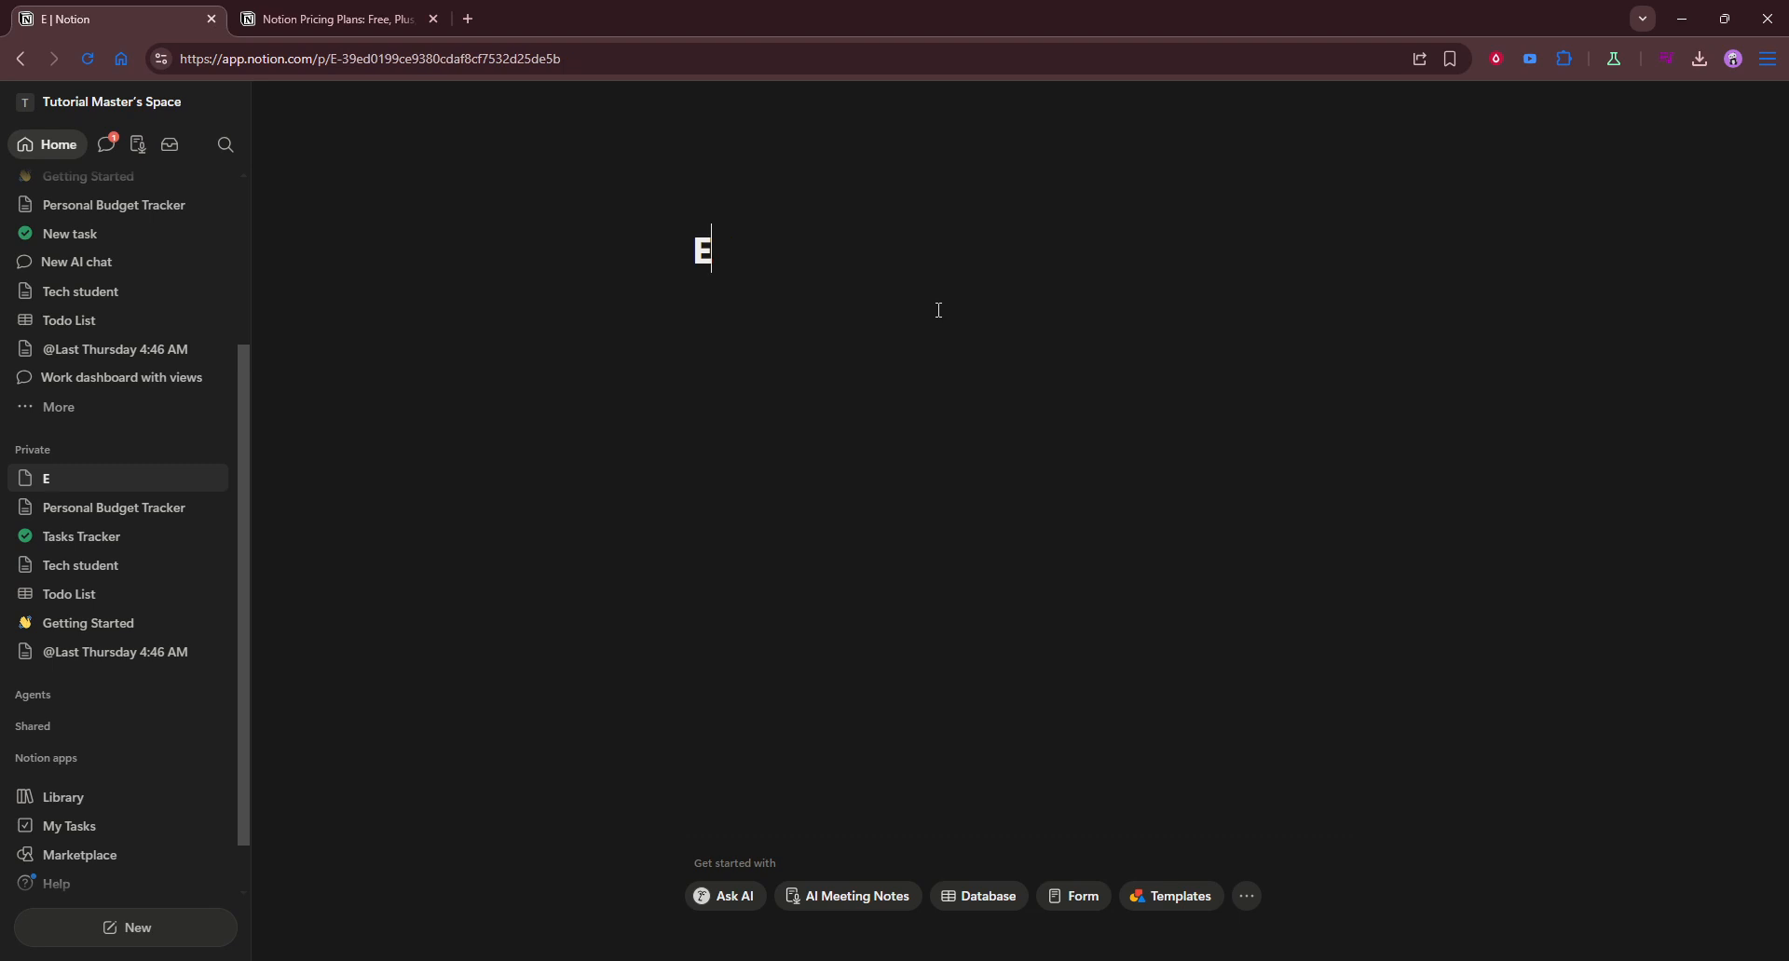
type("ngineering")
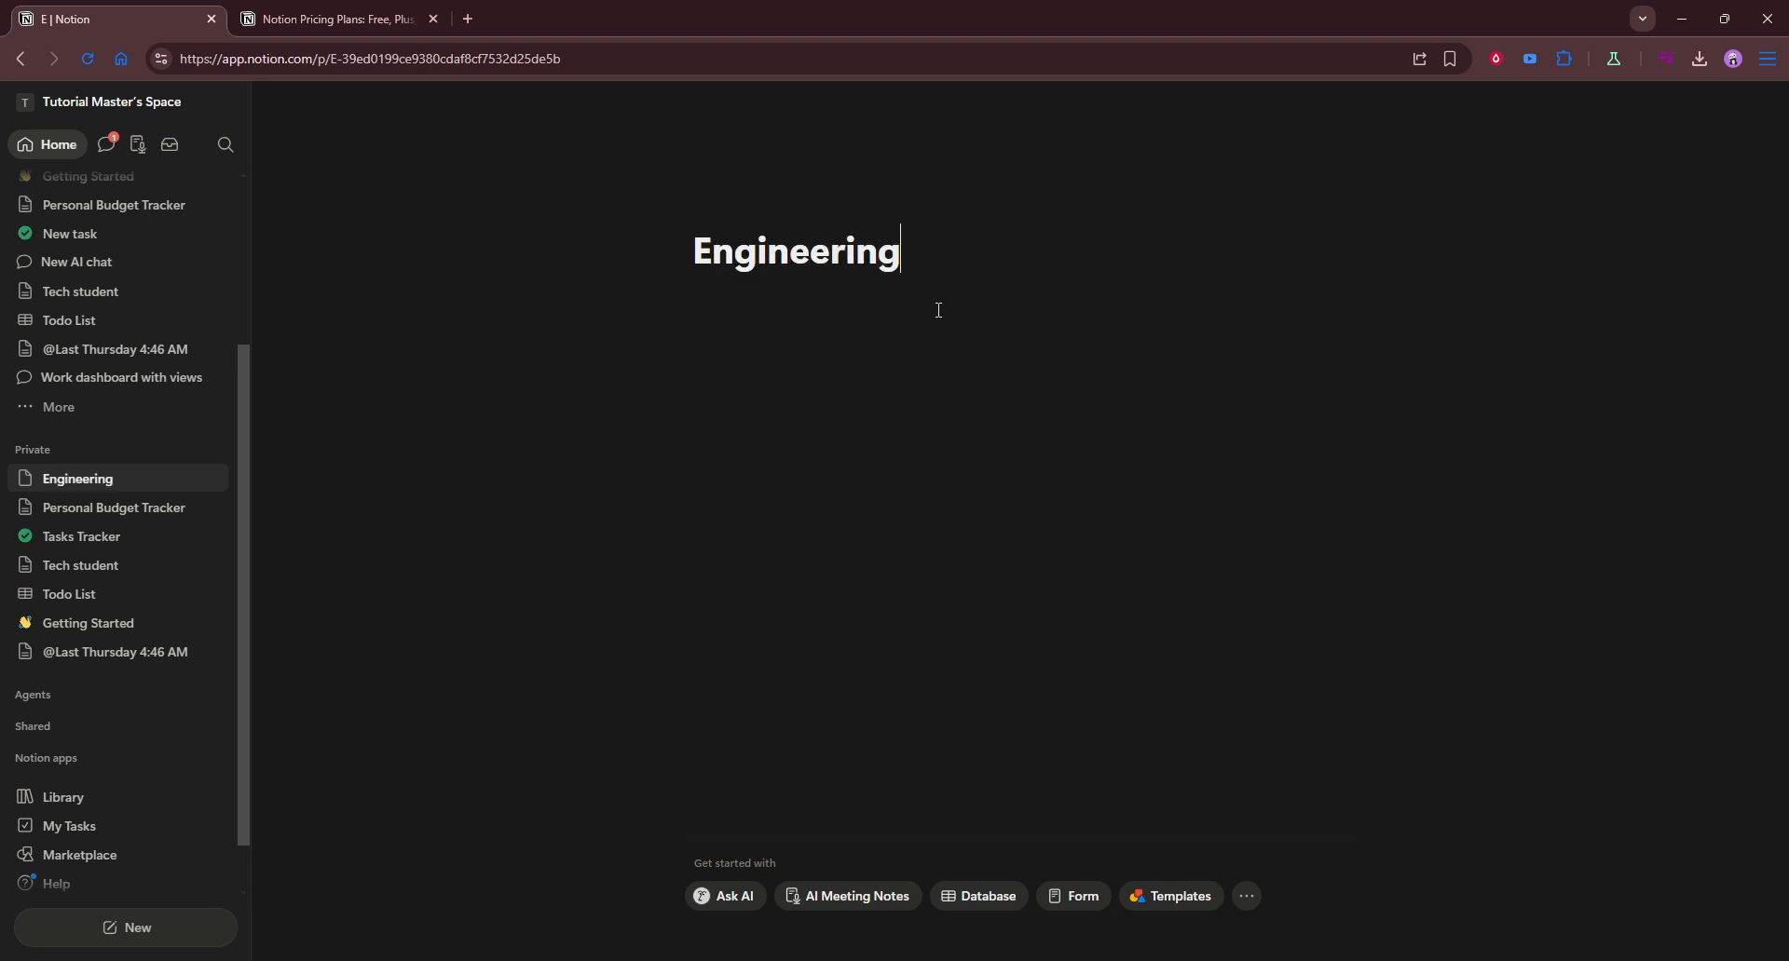
type(" Dashboard")
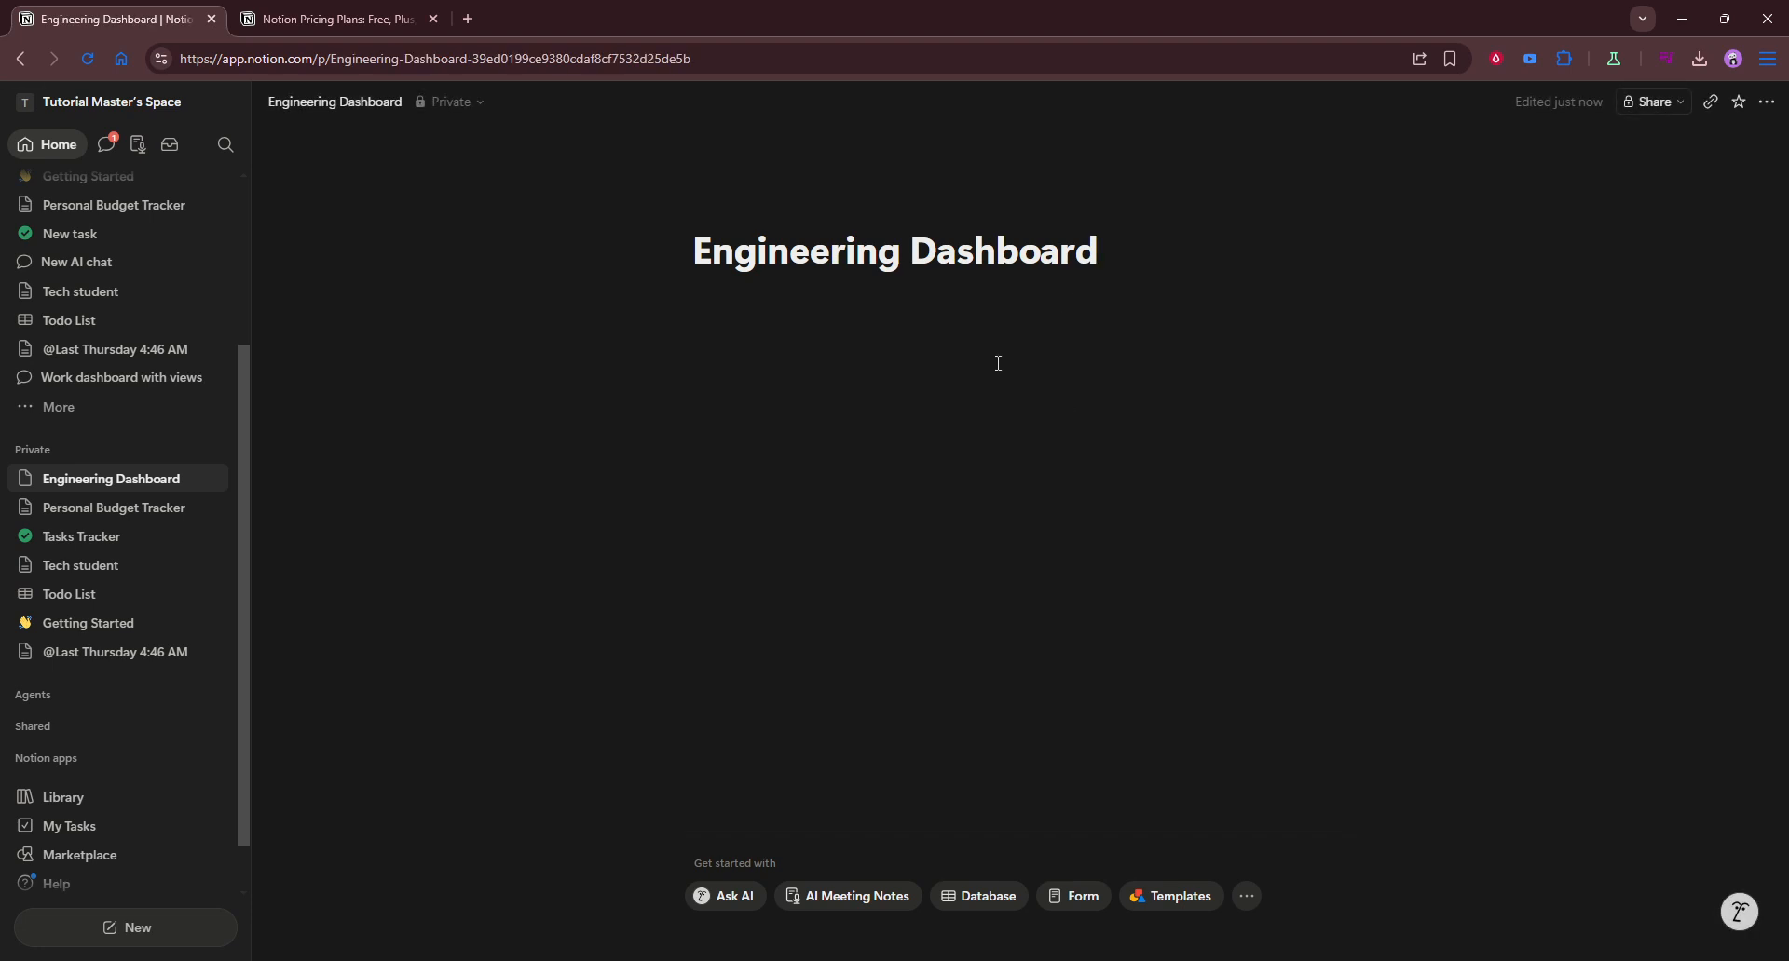
- Insert a Dashboard view database block directly under the page title
key("Return")
type("/das")
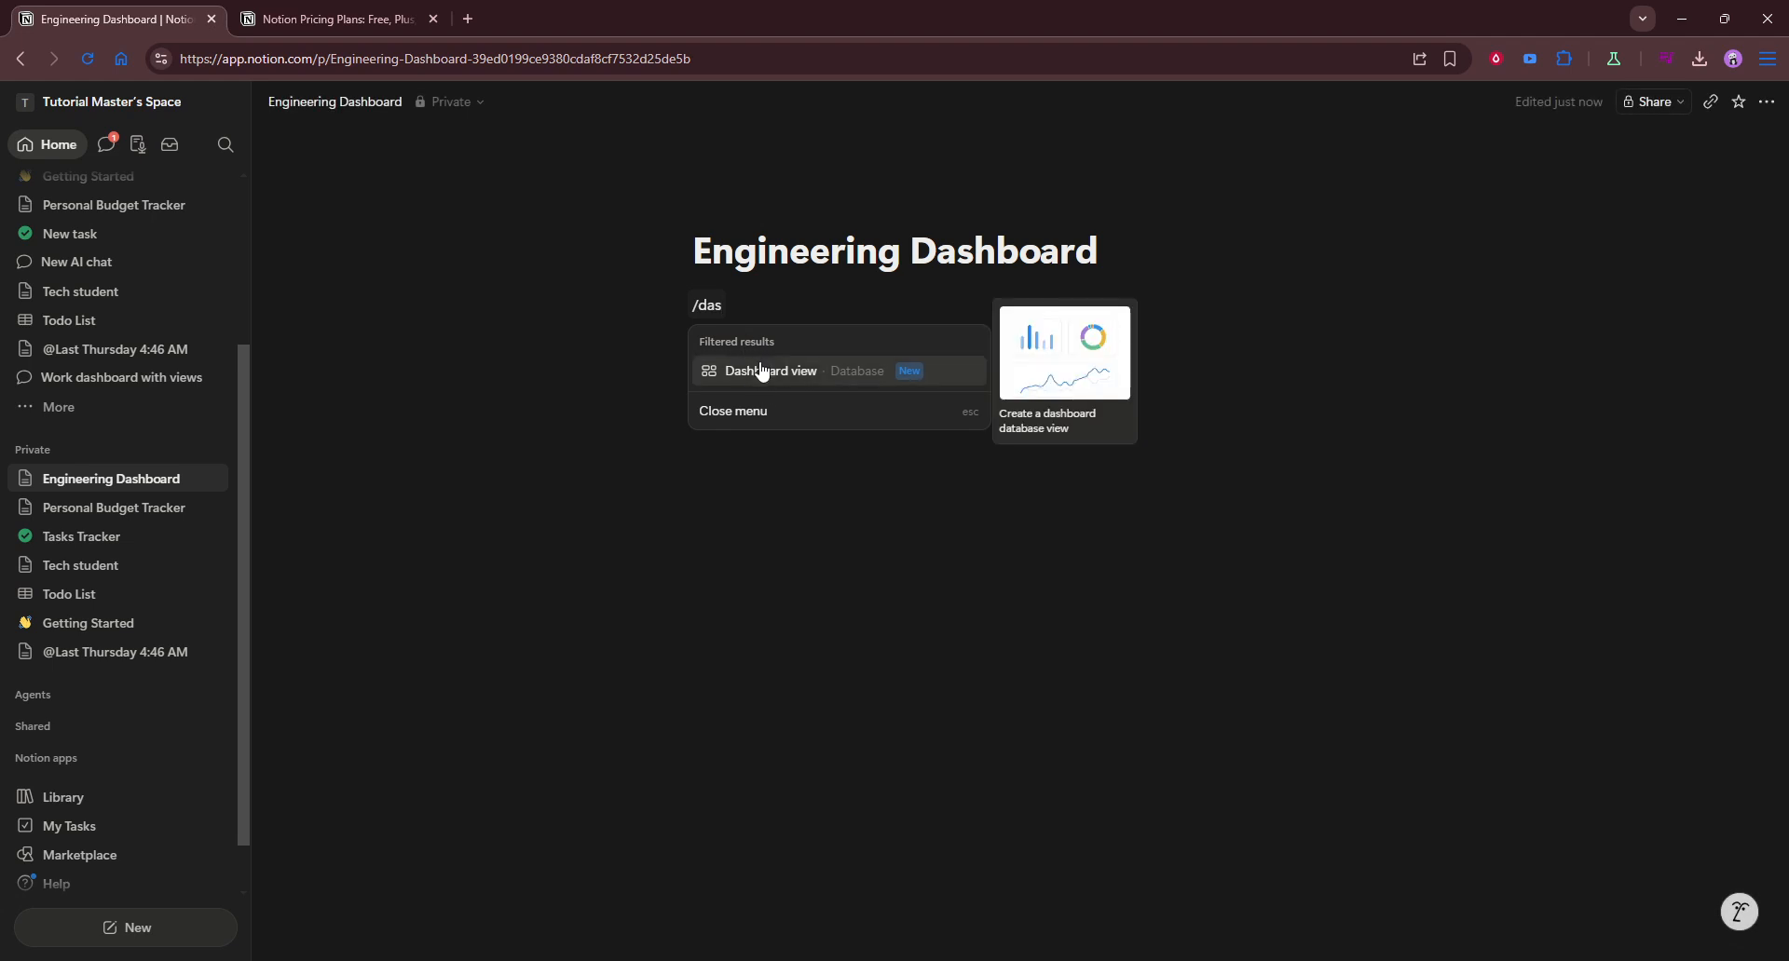
left_click(763, 373)
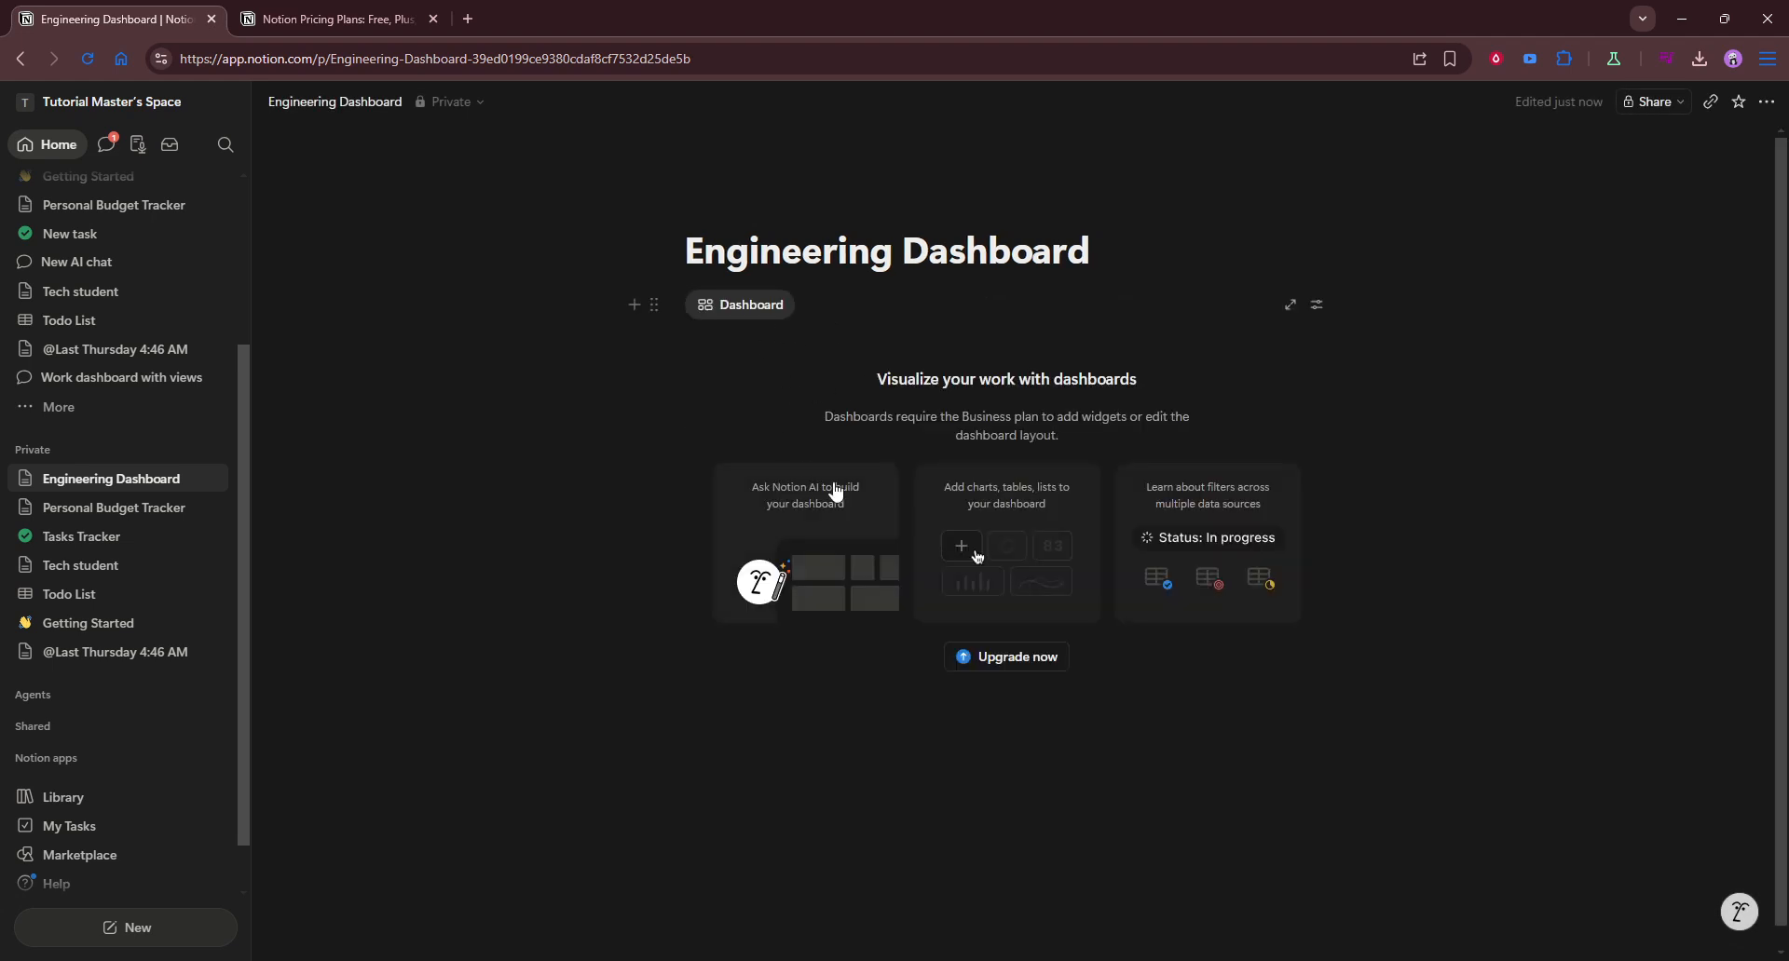
- Insert an inline database below the dashboard block from the Projects template, accepting its preselected features and views
left_click(928, 762)
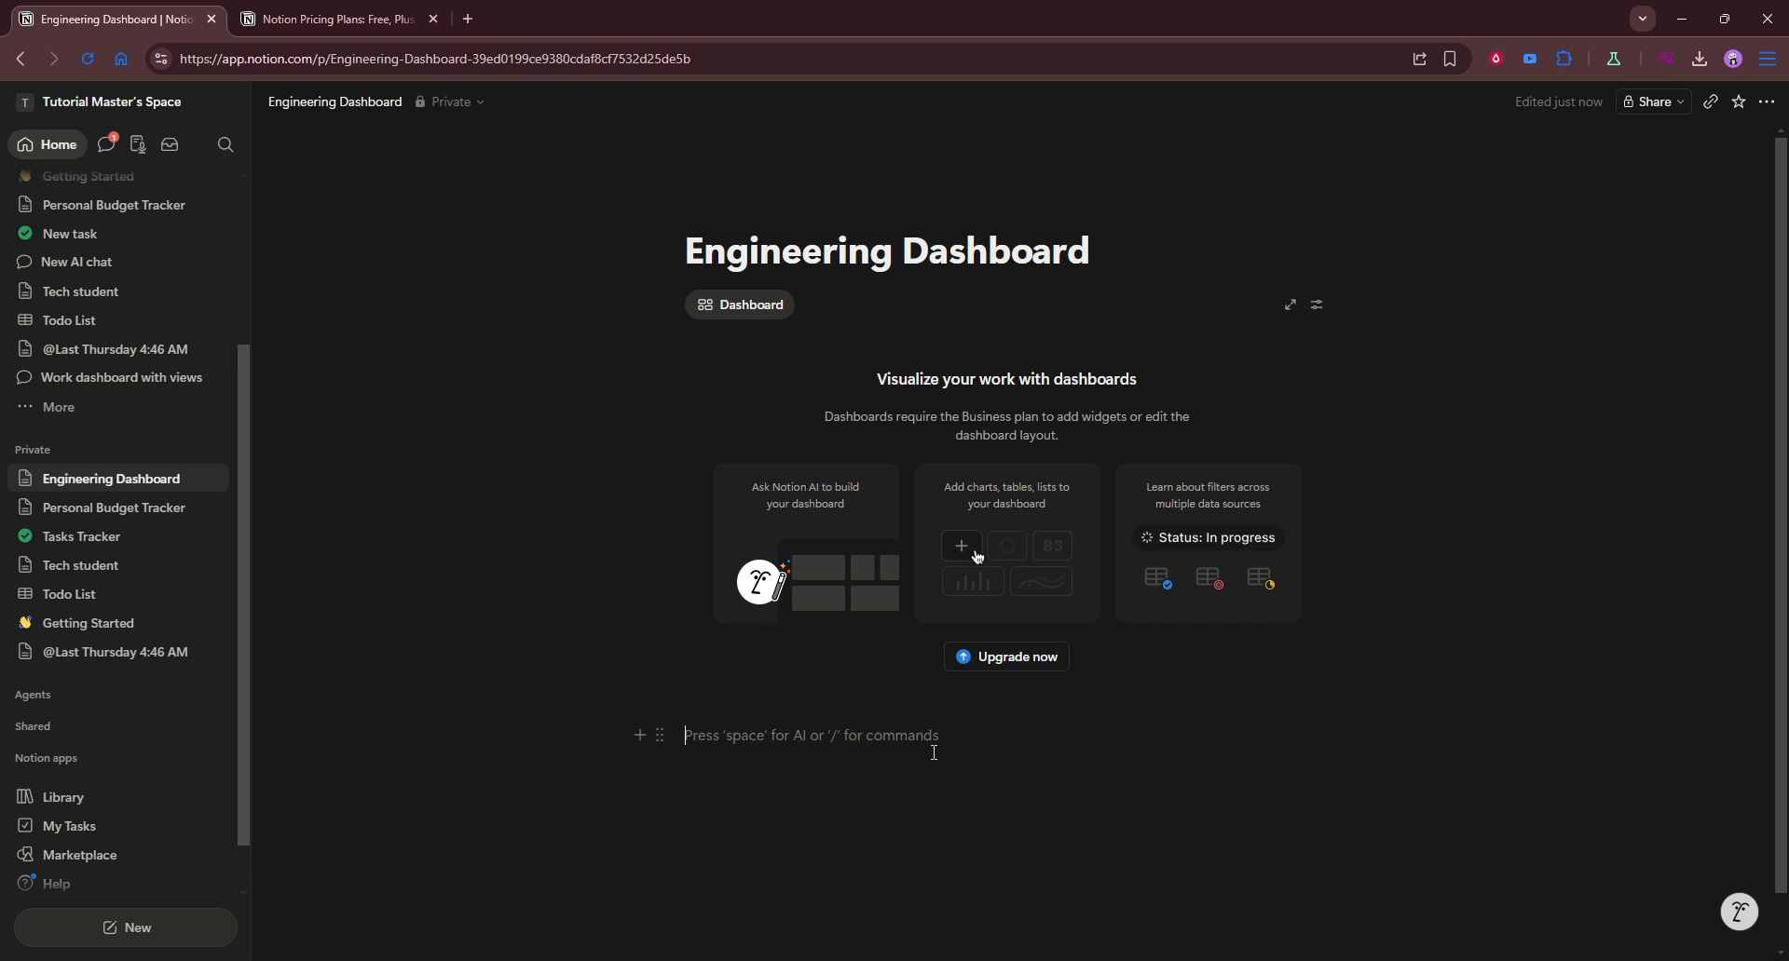
type("/data")
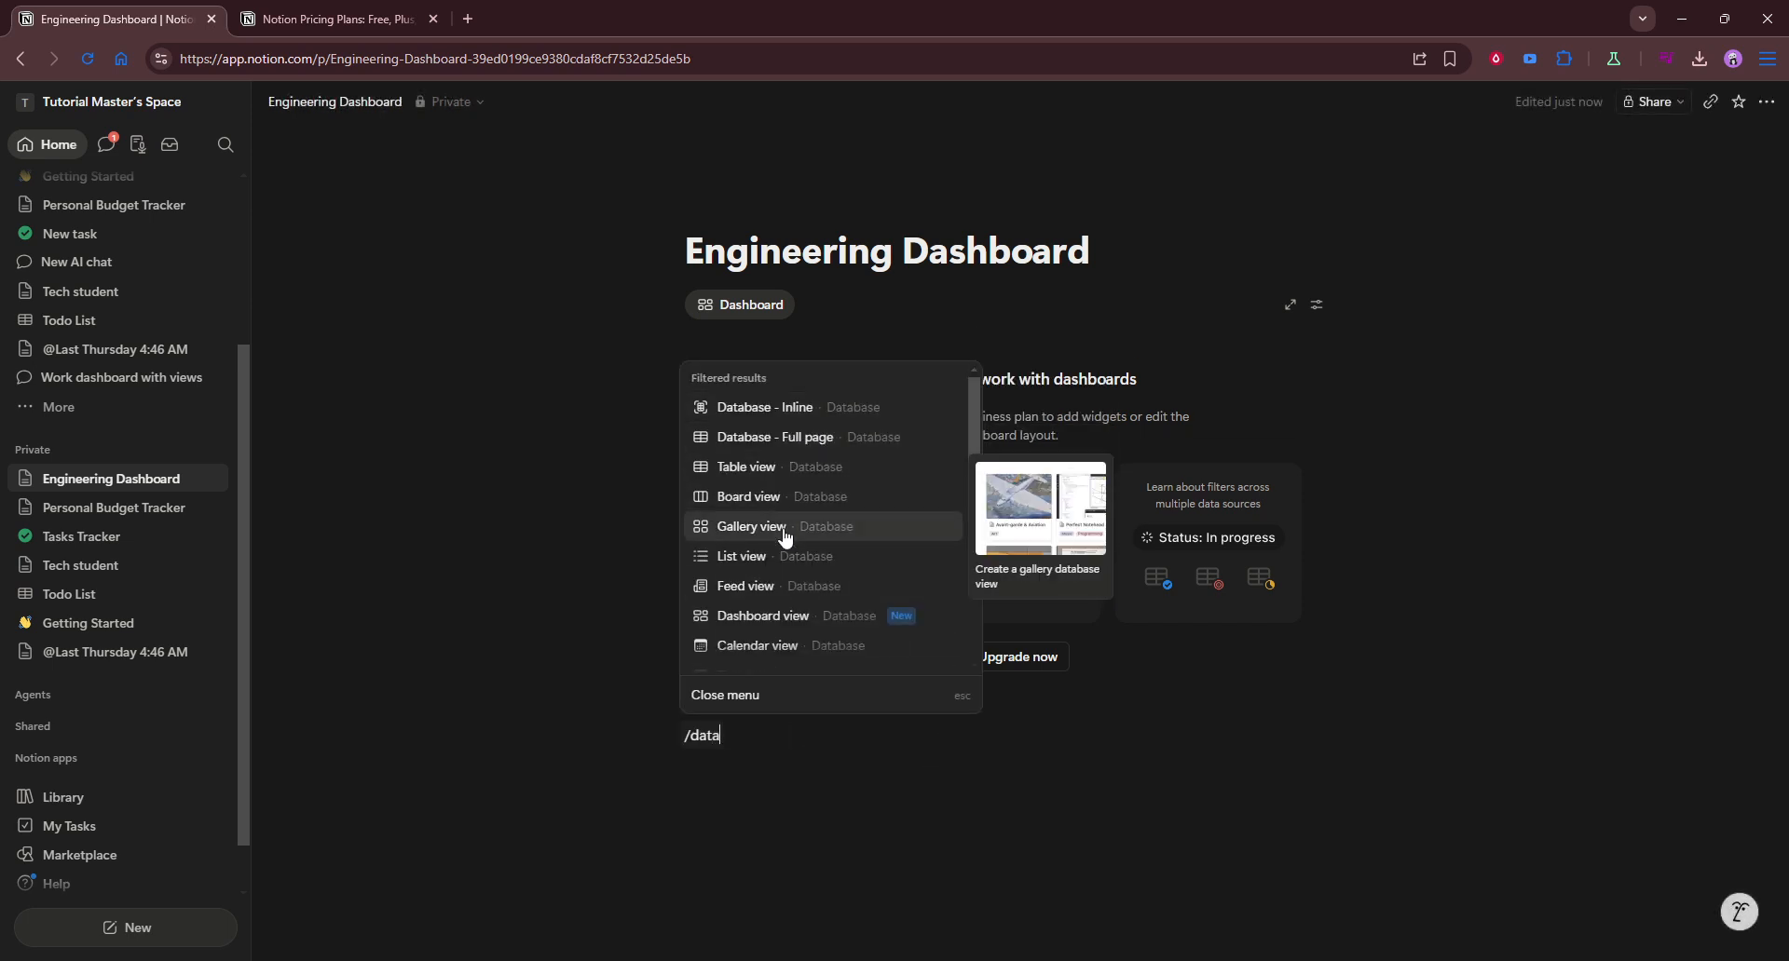
left_click(779, 411)
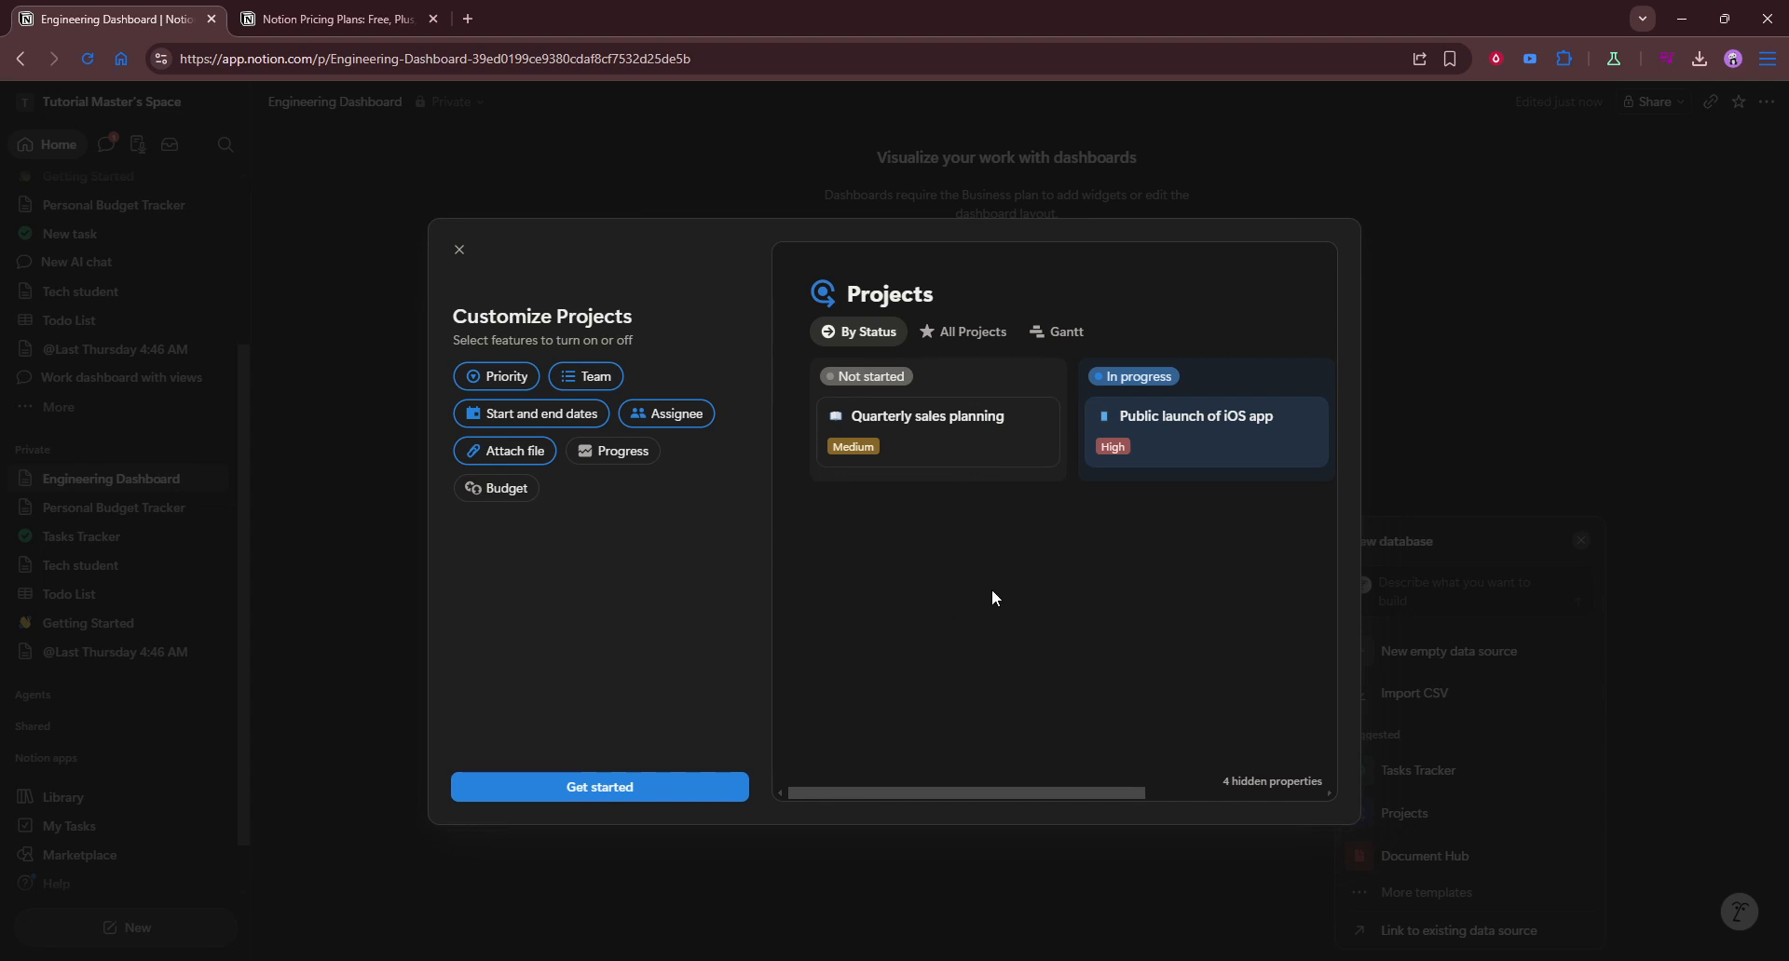
left_click(615, 794)
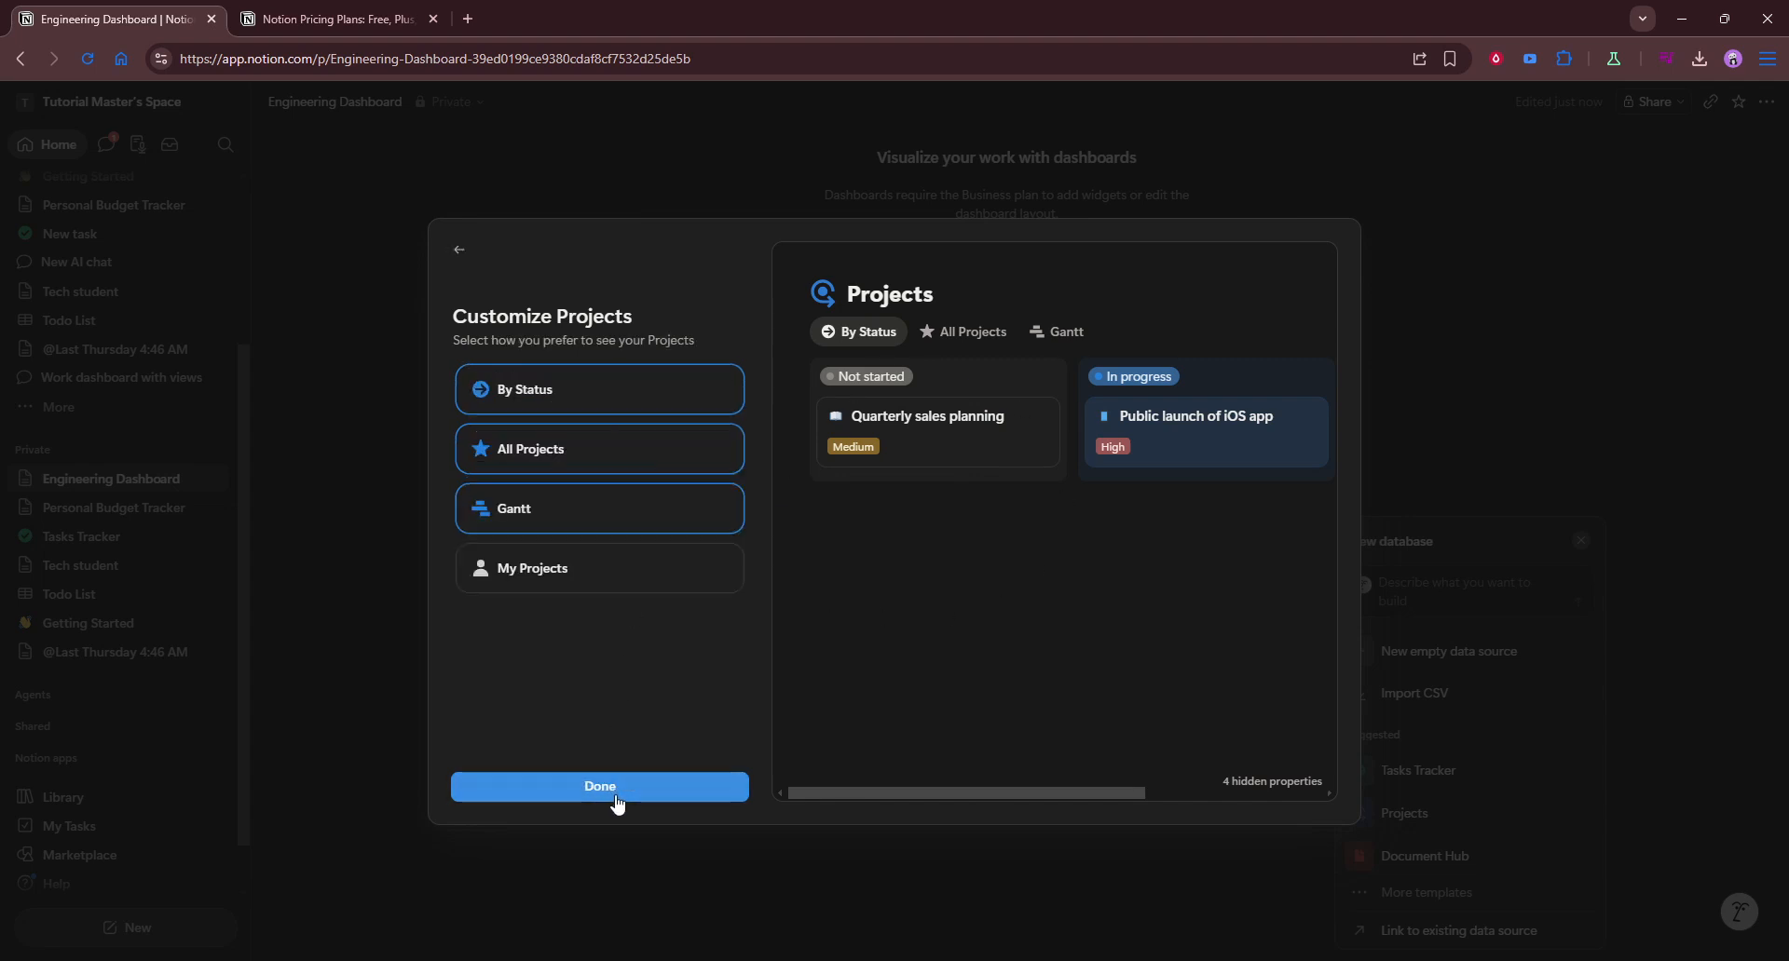
left_click(618, 796)
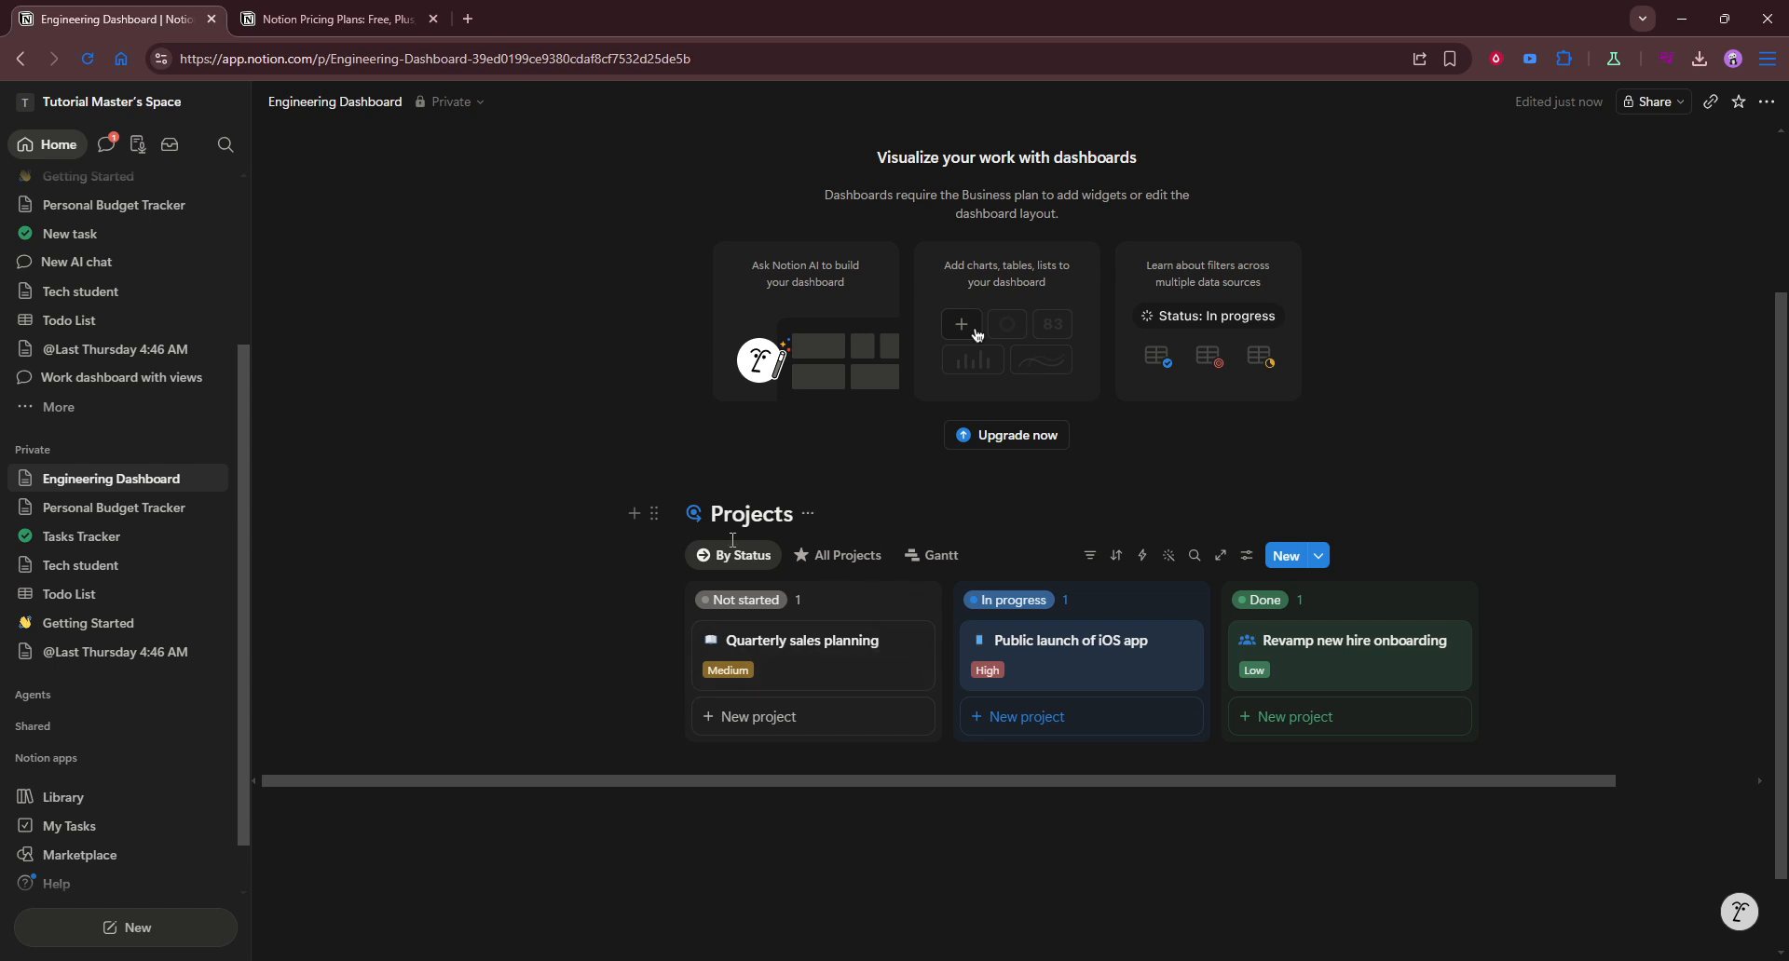
- Insert an inline database below Projects from the Tasks Tracker template, accepting its preselected features and views
scroll(913, 663, "down", 1)
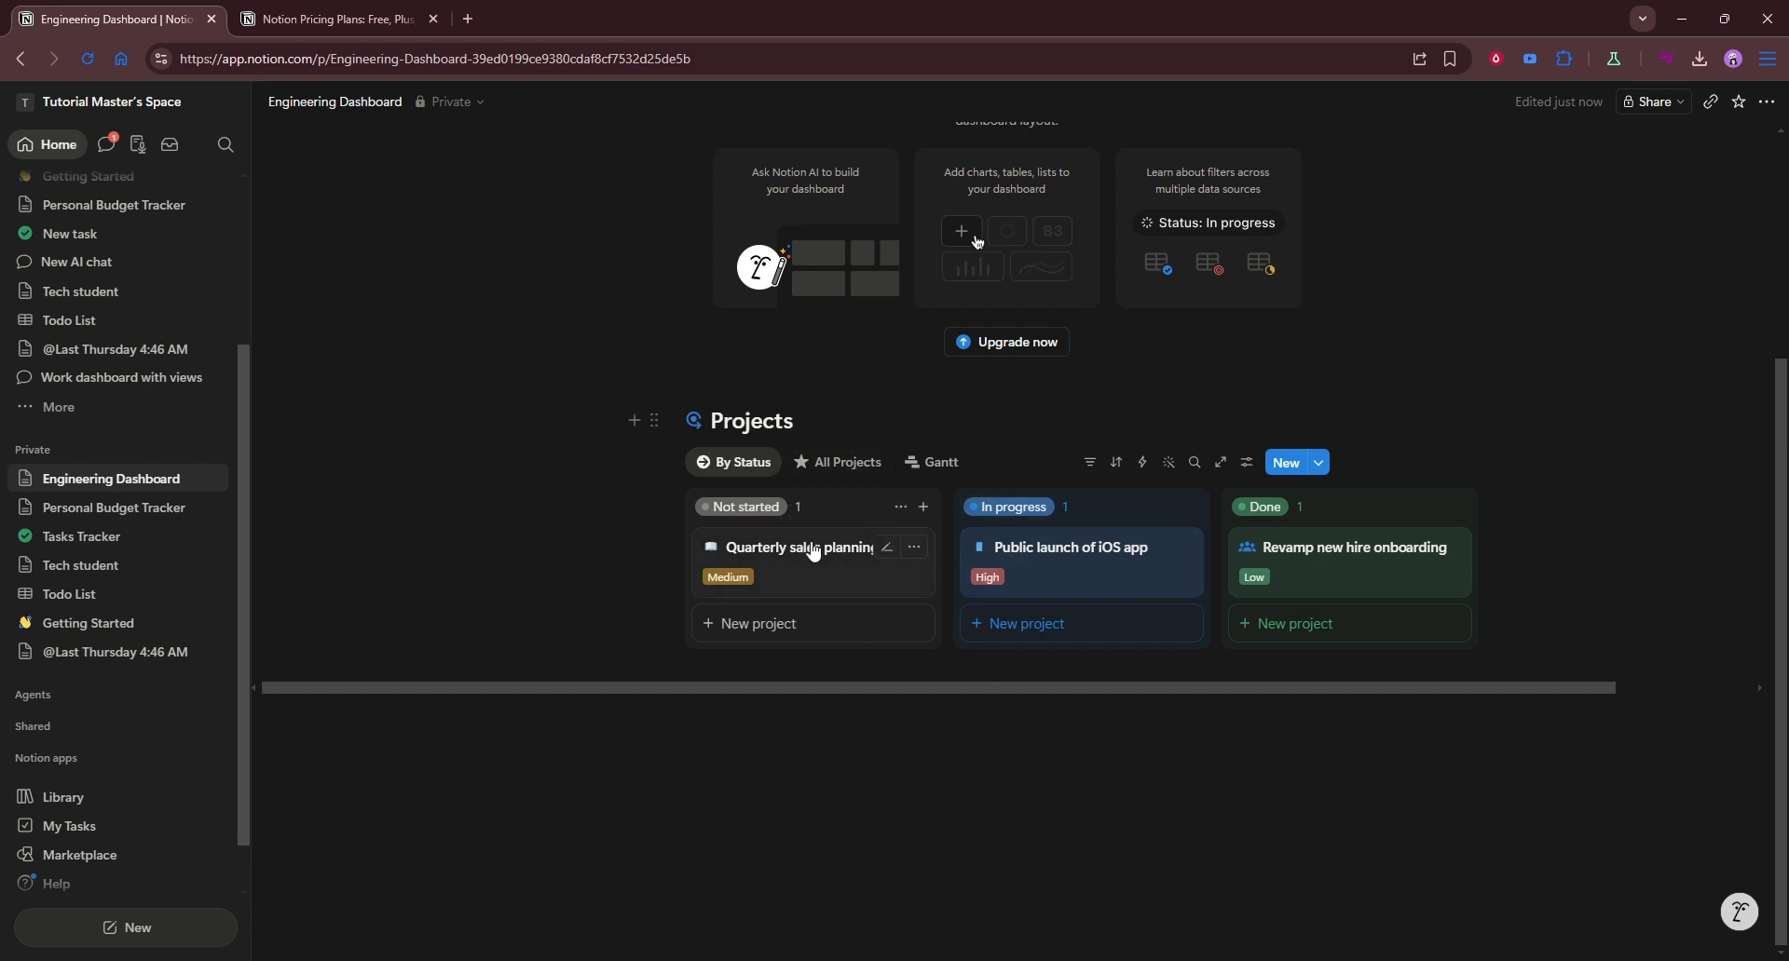
left_click(879, 736)
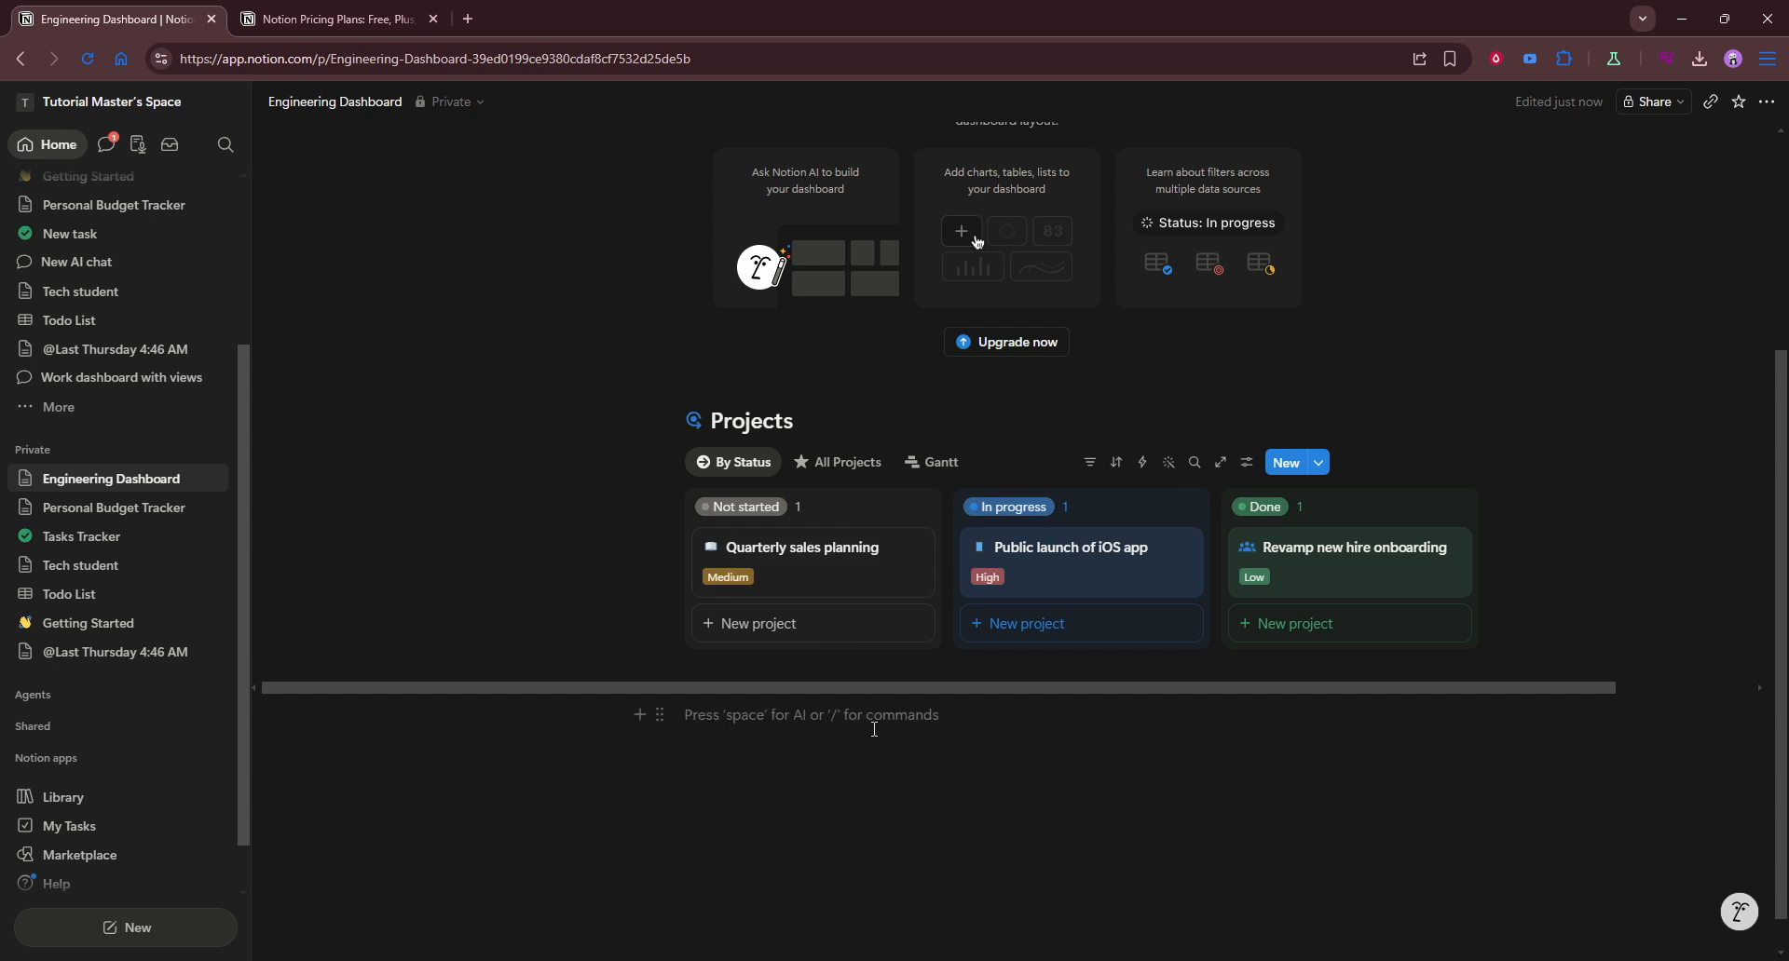
type("/data")
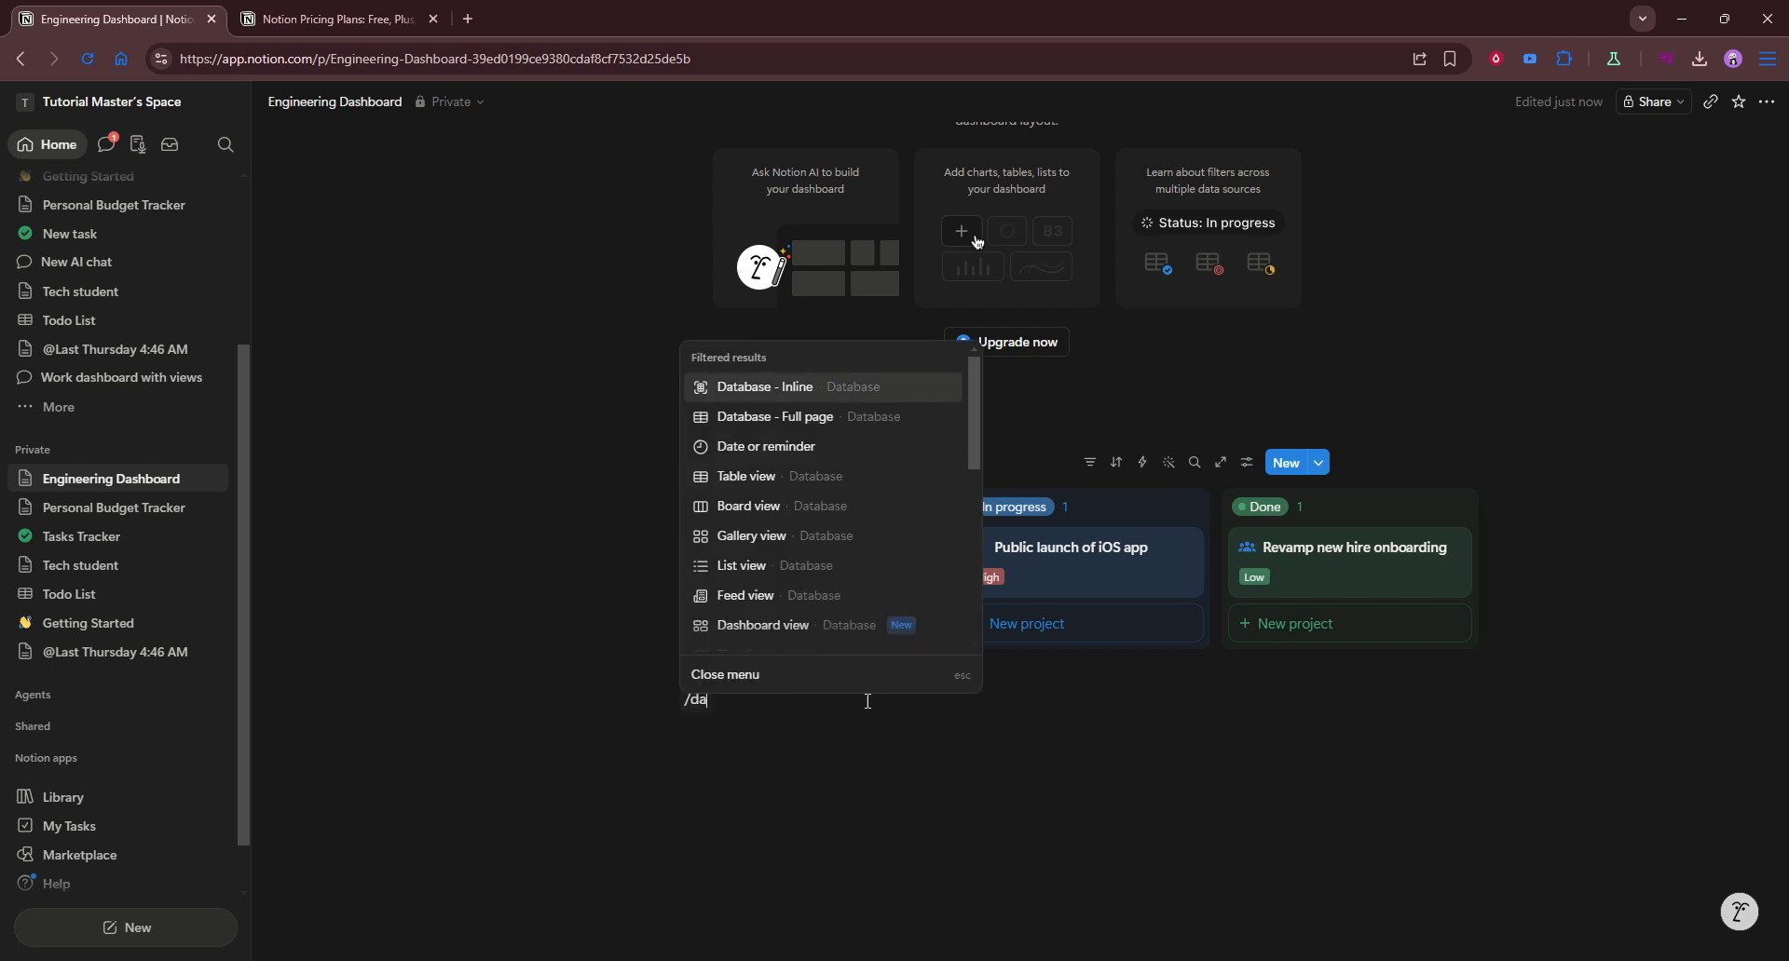
left_click(773, 386)
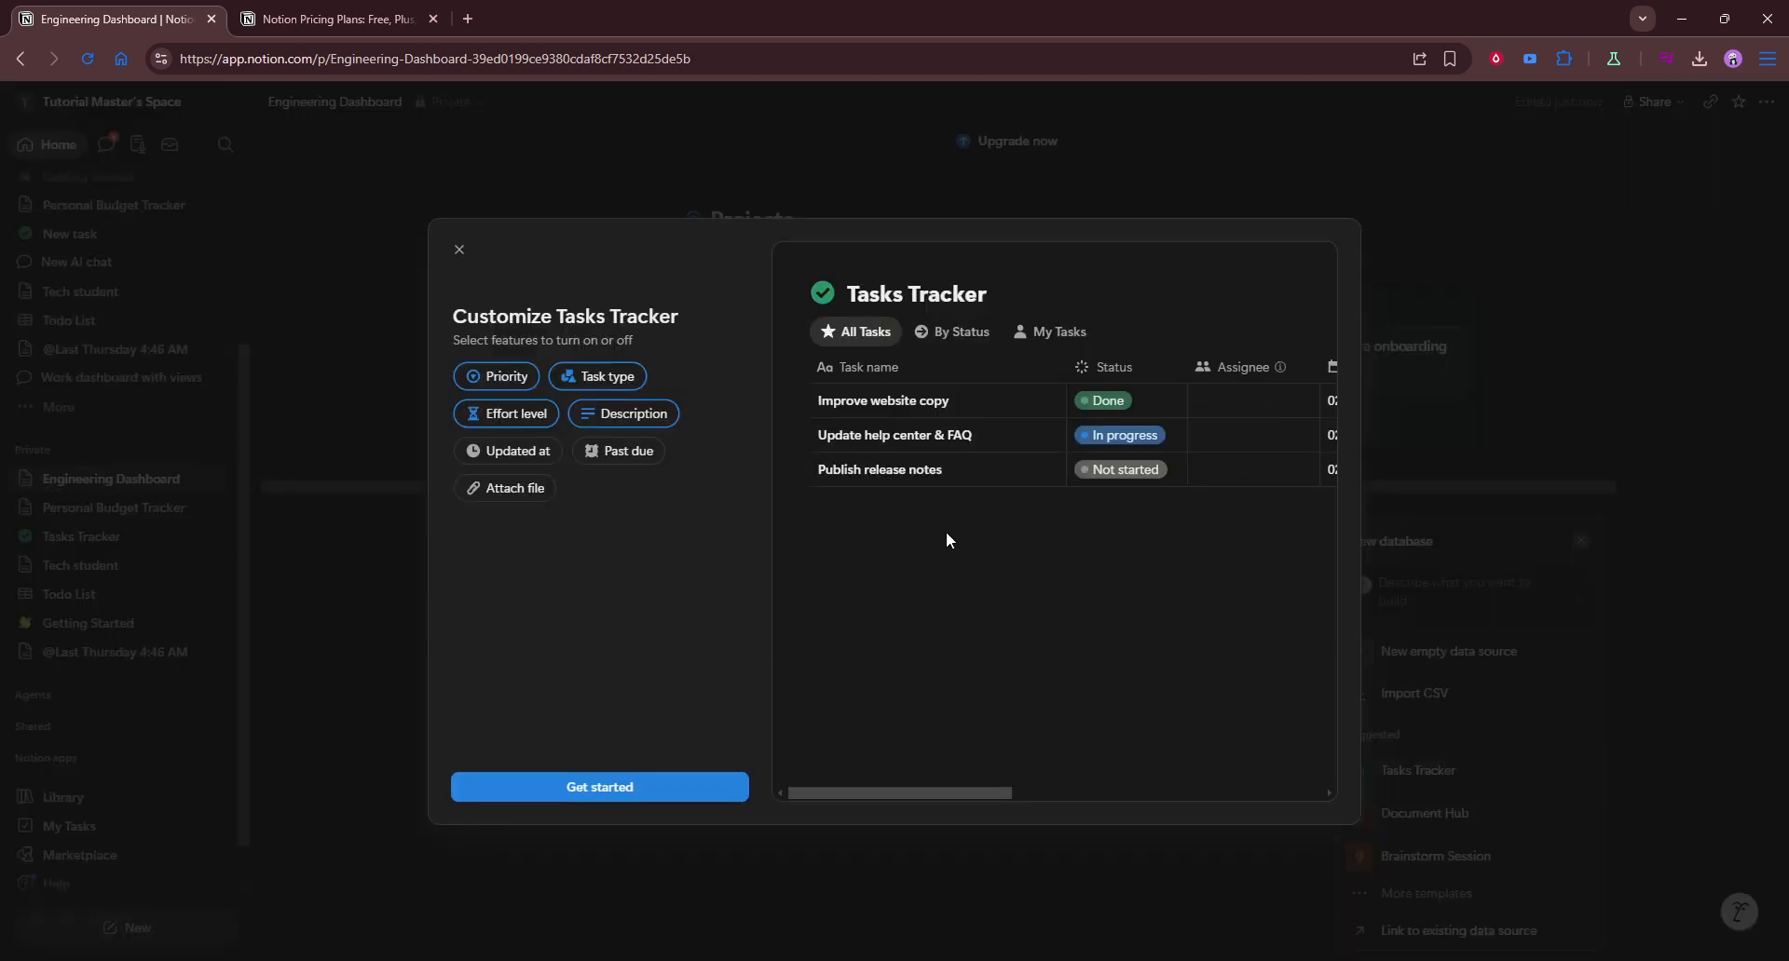
left_click(633, 793)
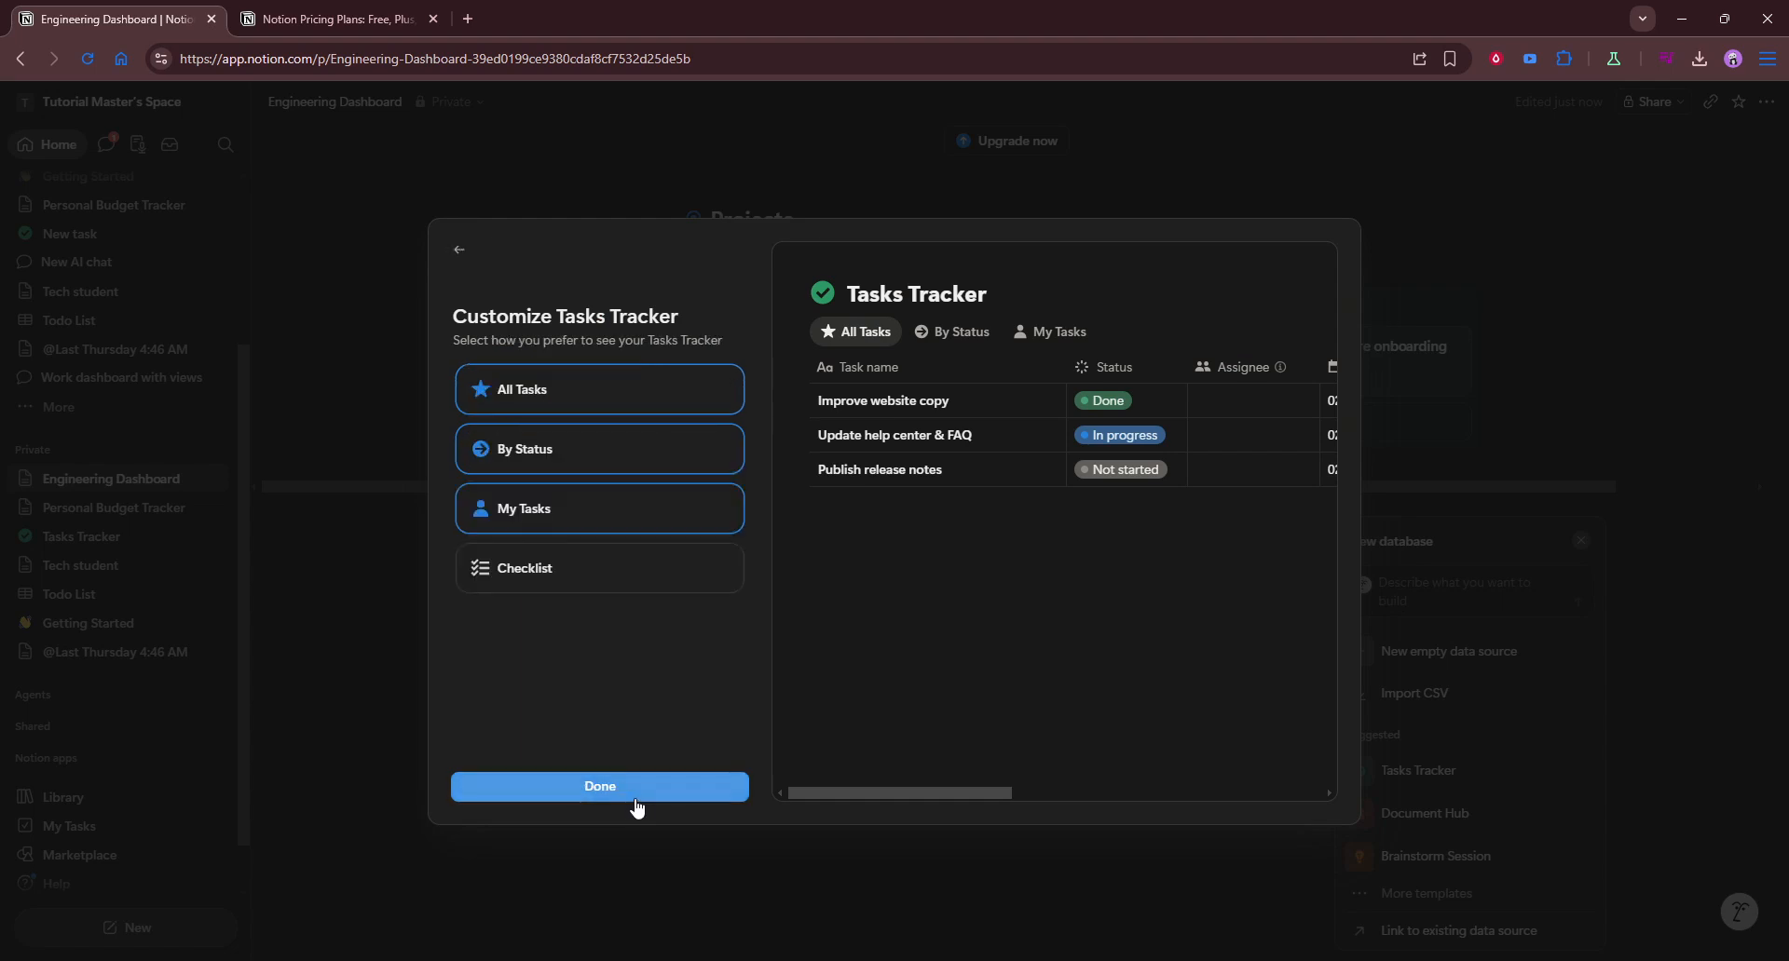
left_click(634, 794)
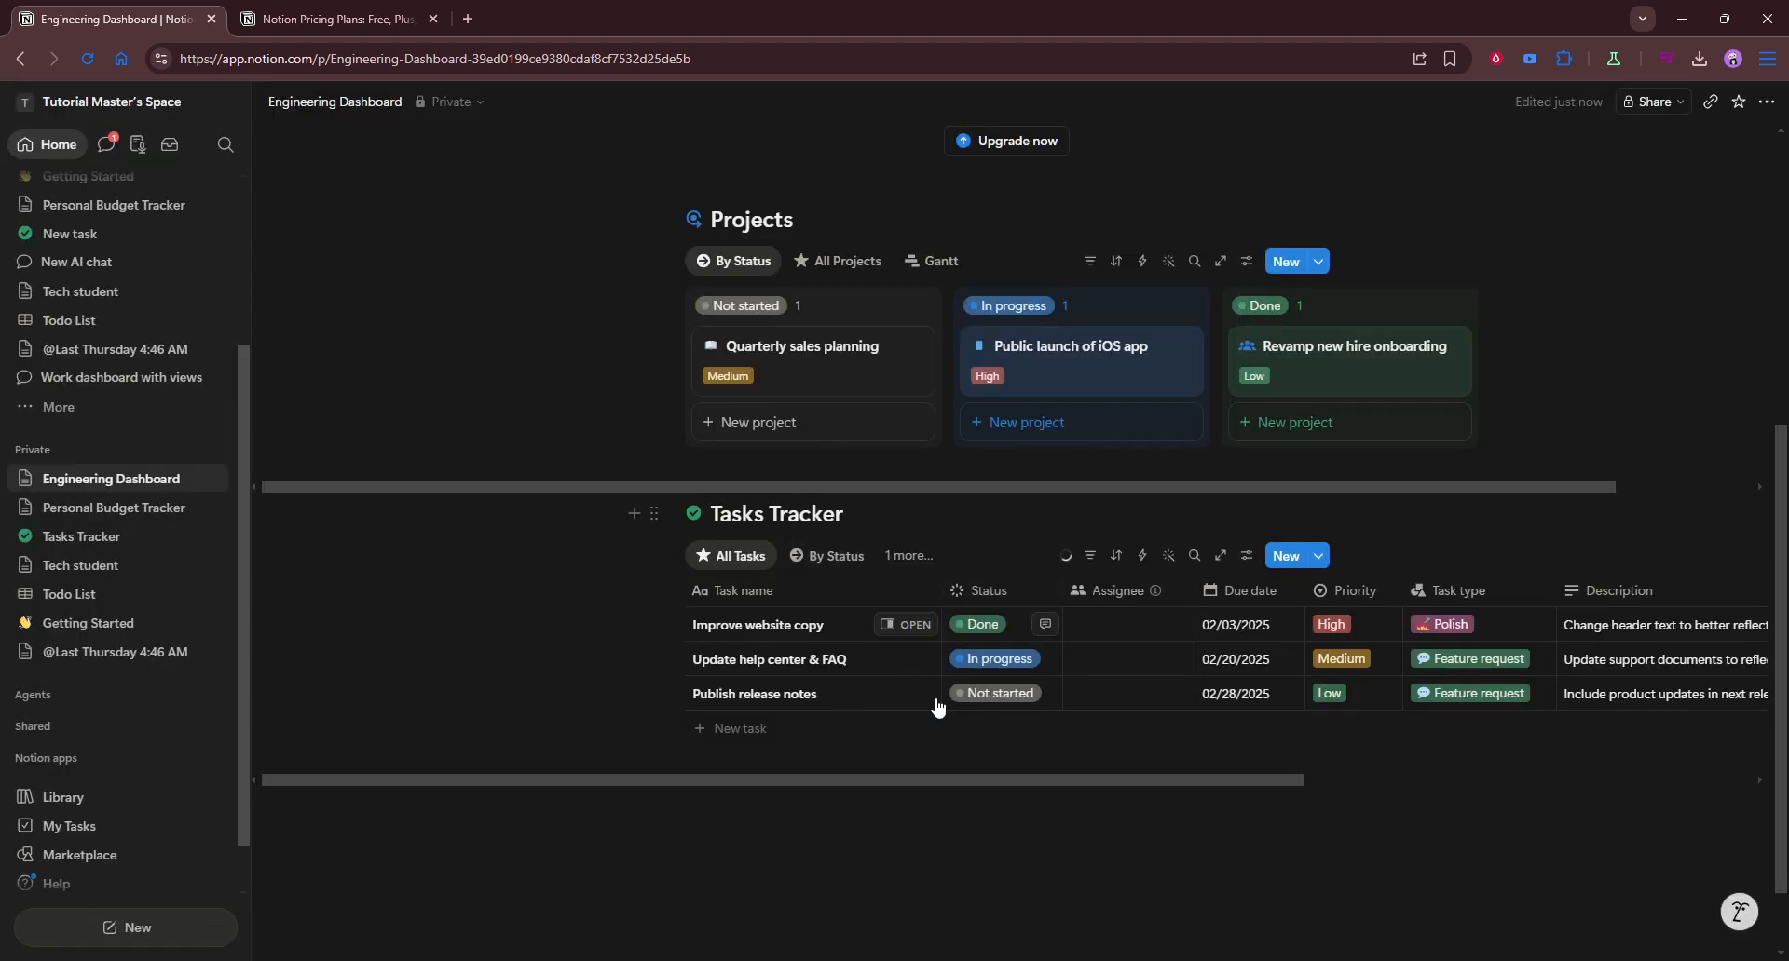
left_click(997, 793)
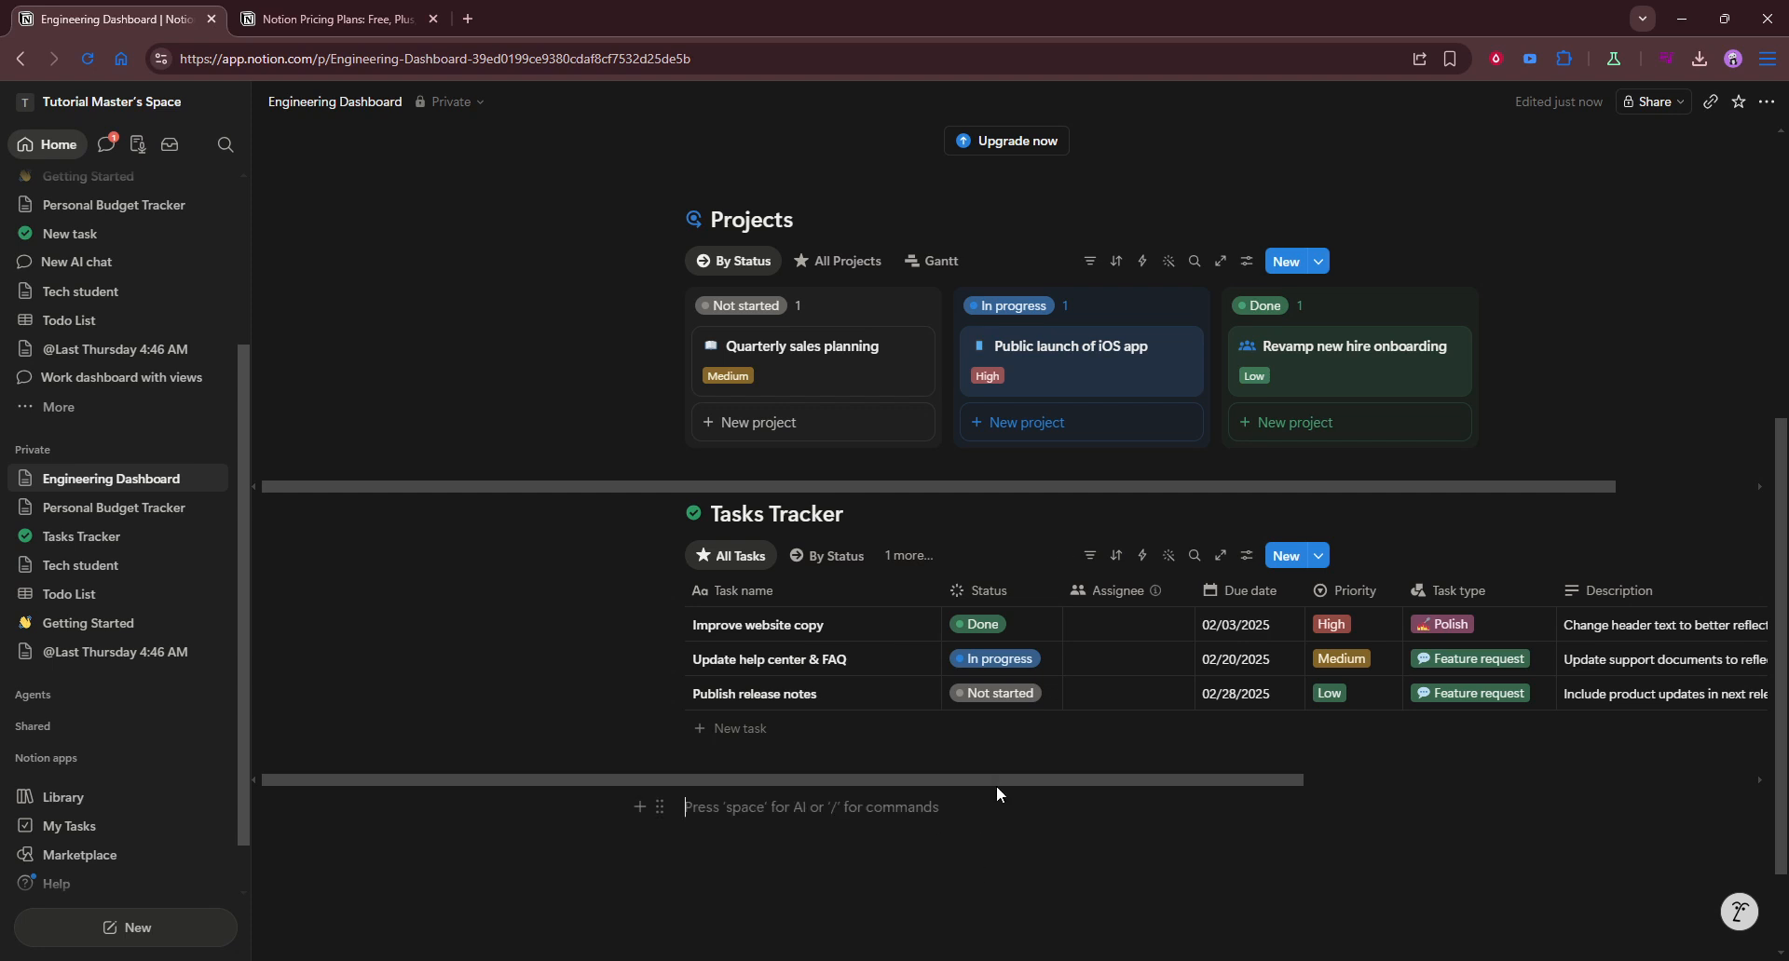
left_click_drag(997, 783, 1201, 777)
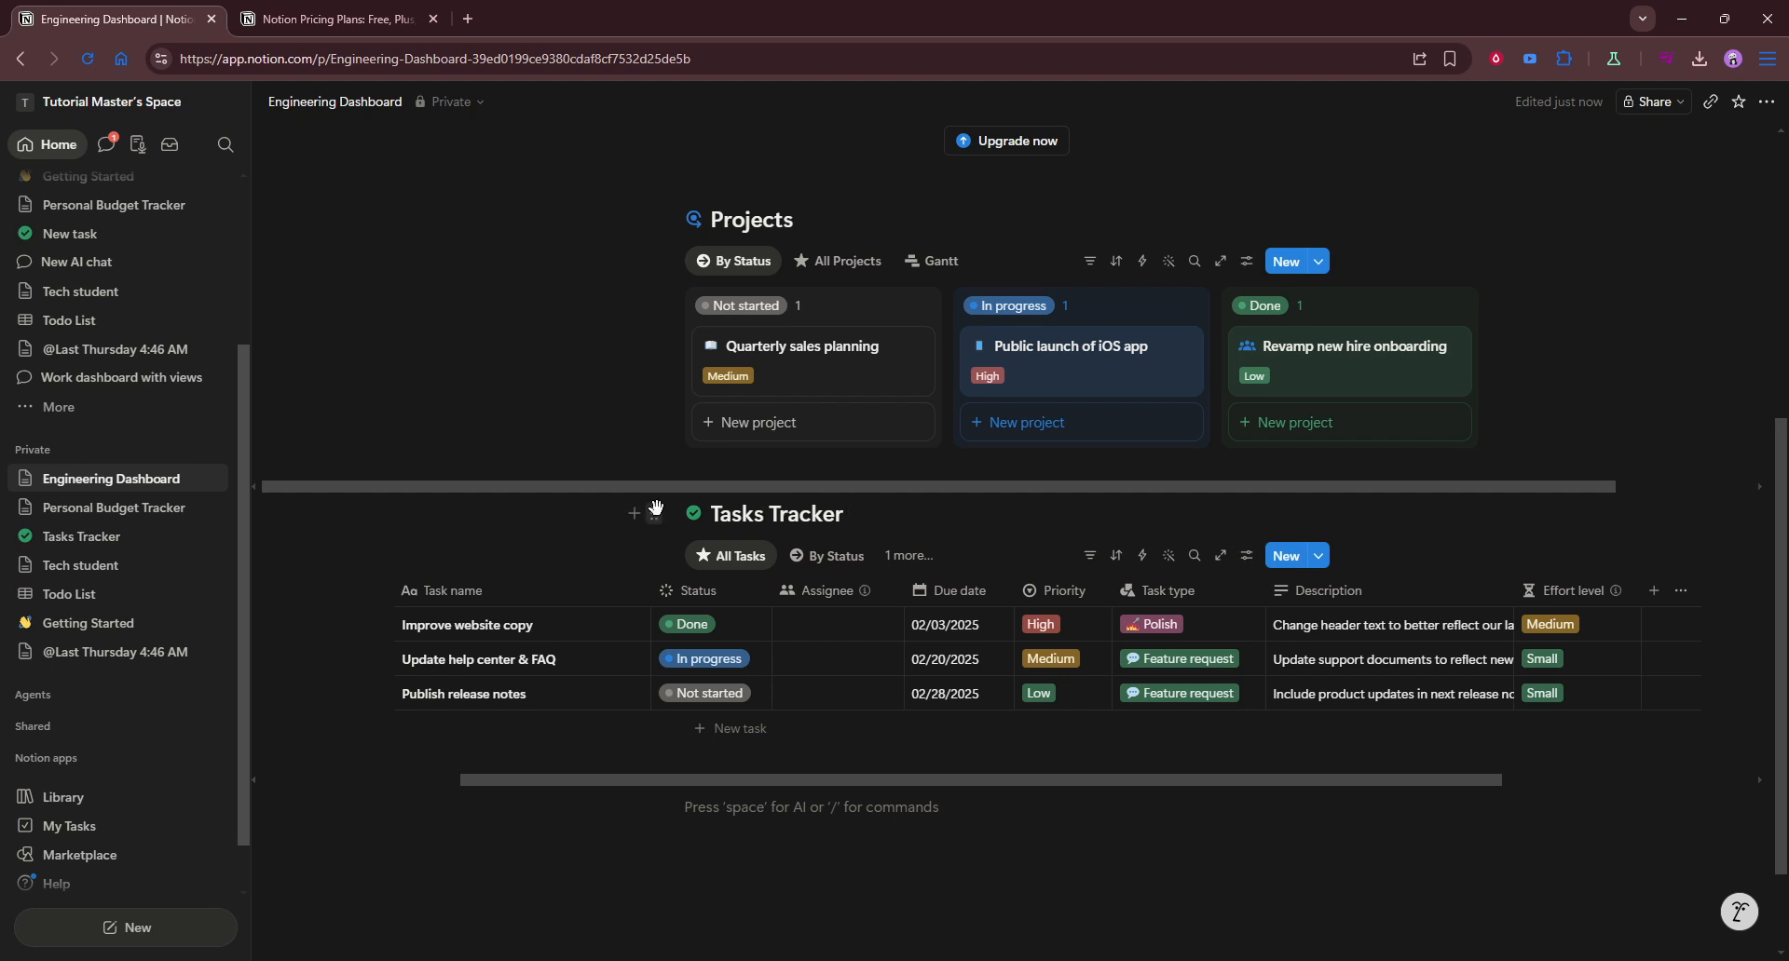
left_click(798, 523)
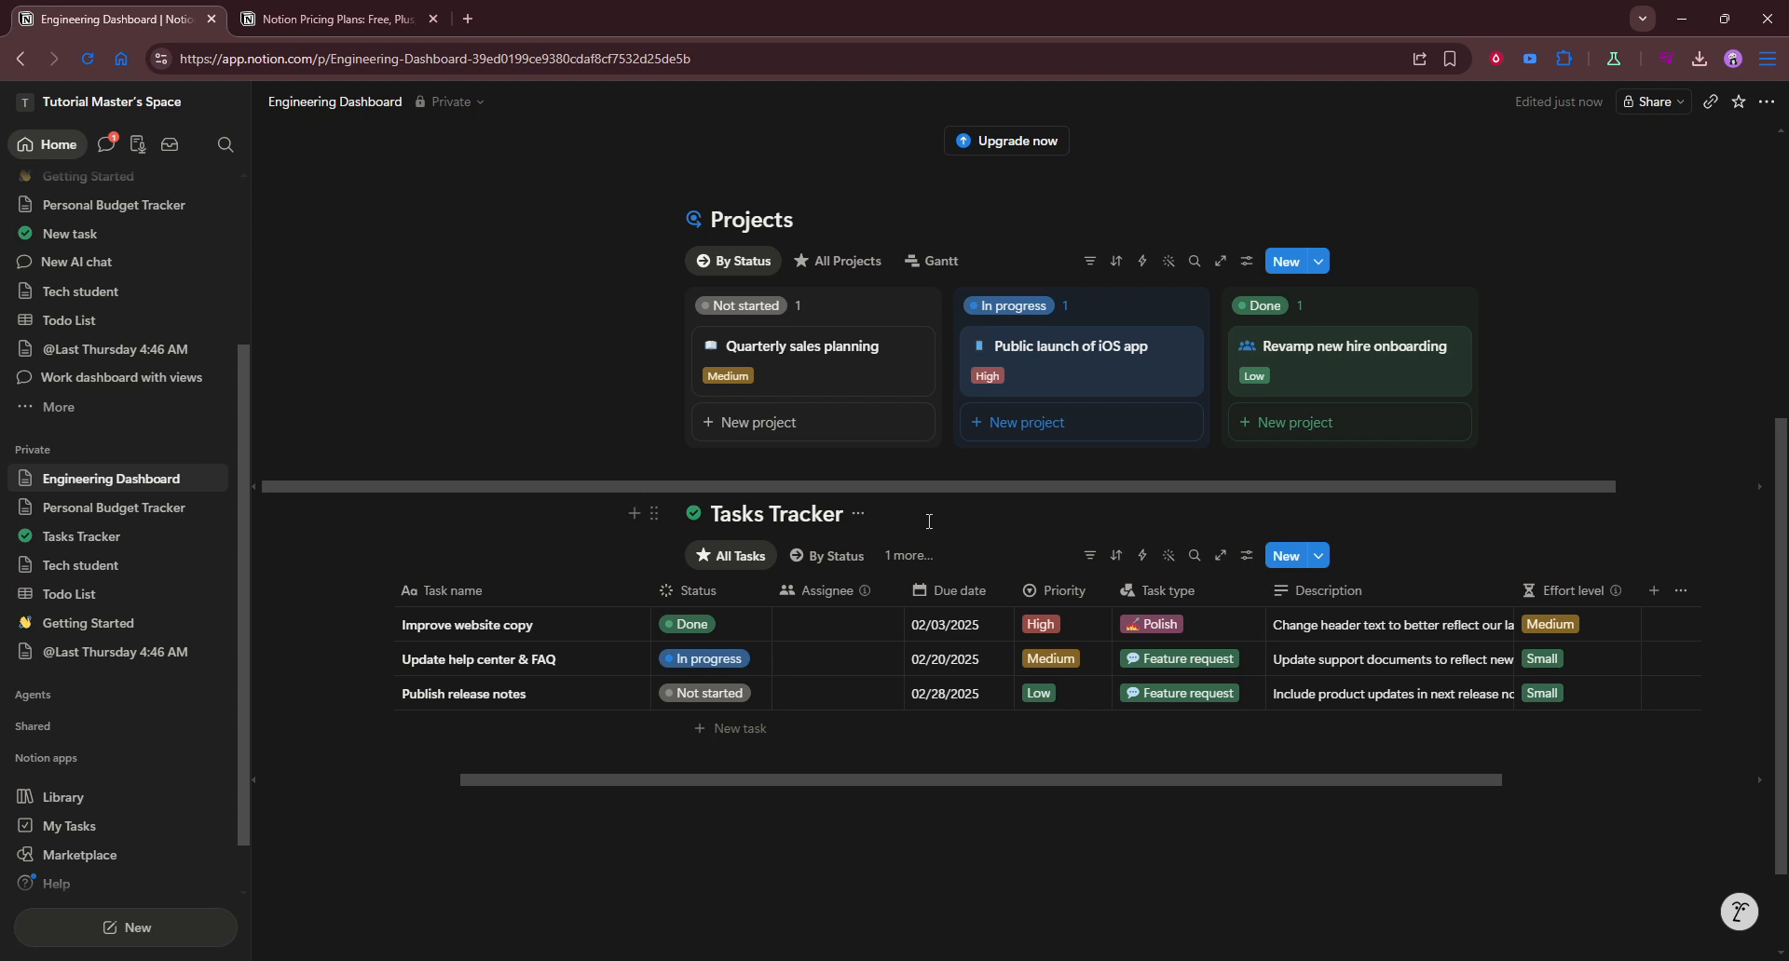
left_click(859, 516)
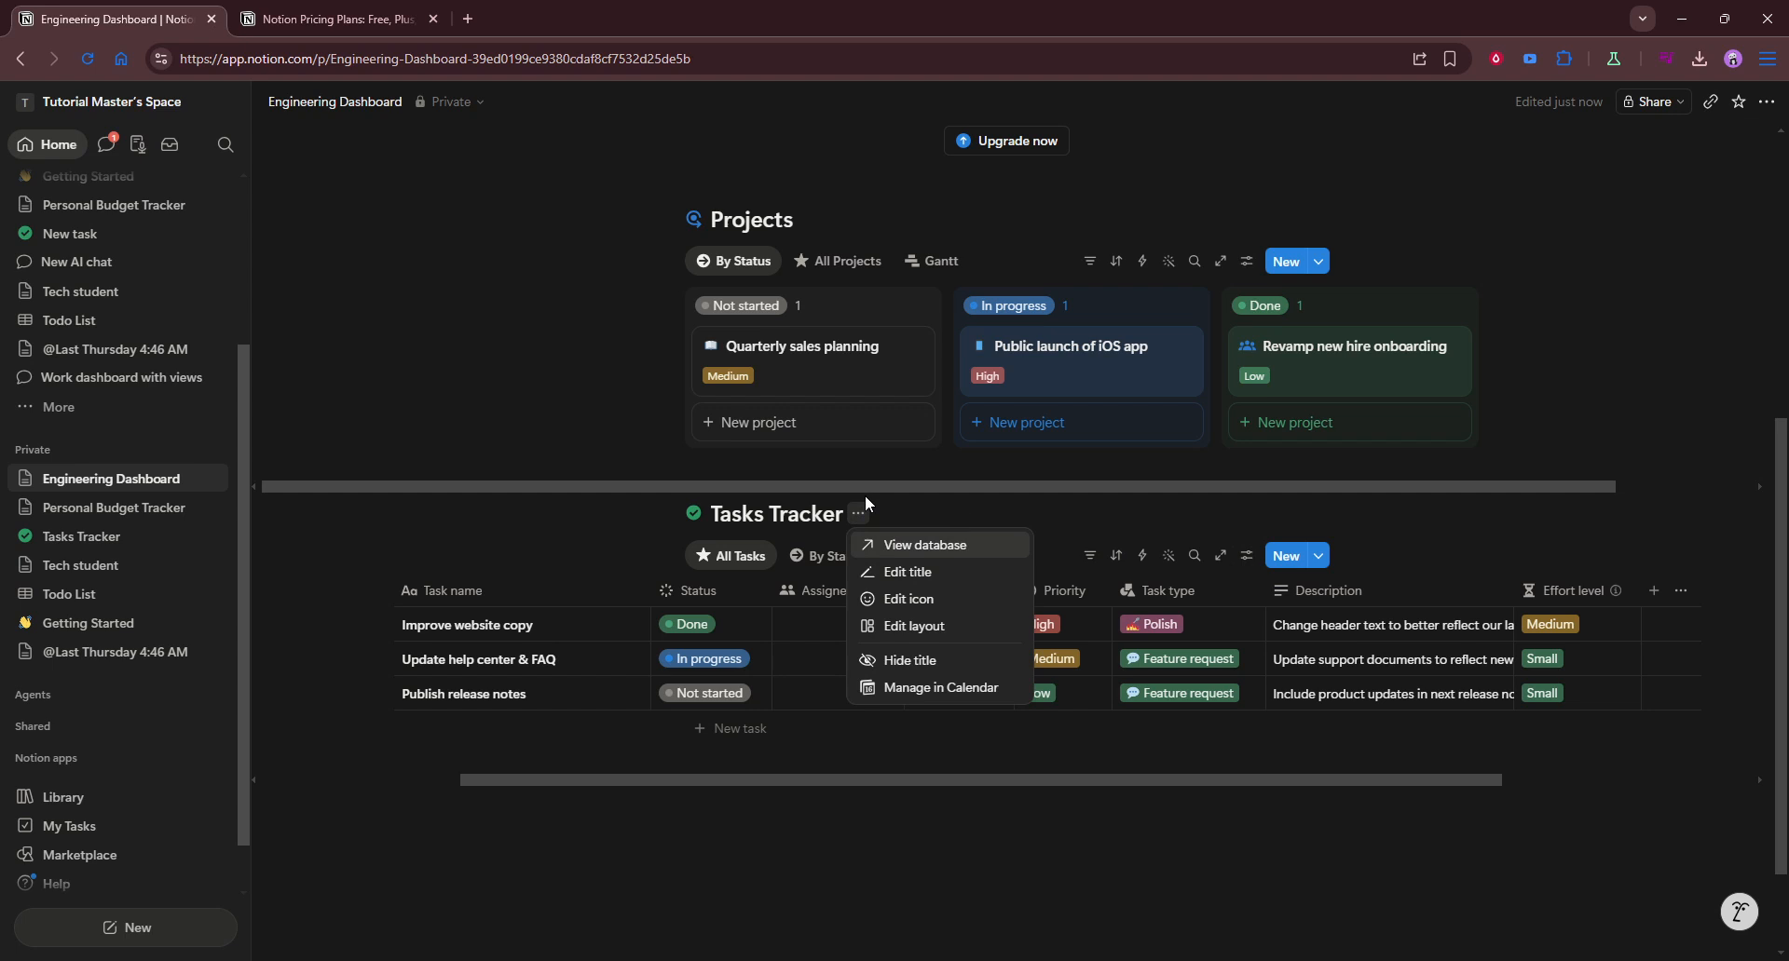
left_click(768, 879)
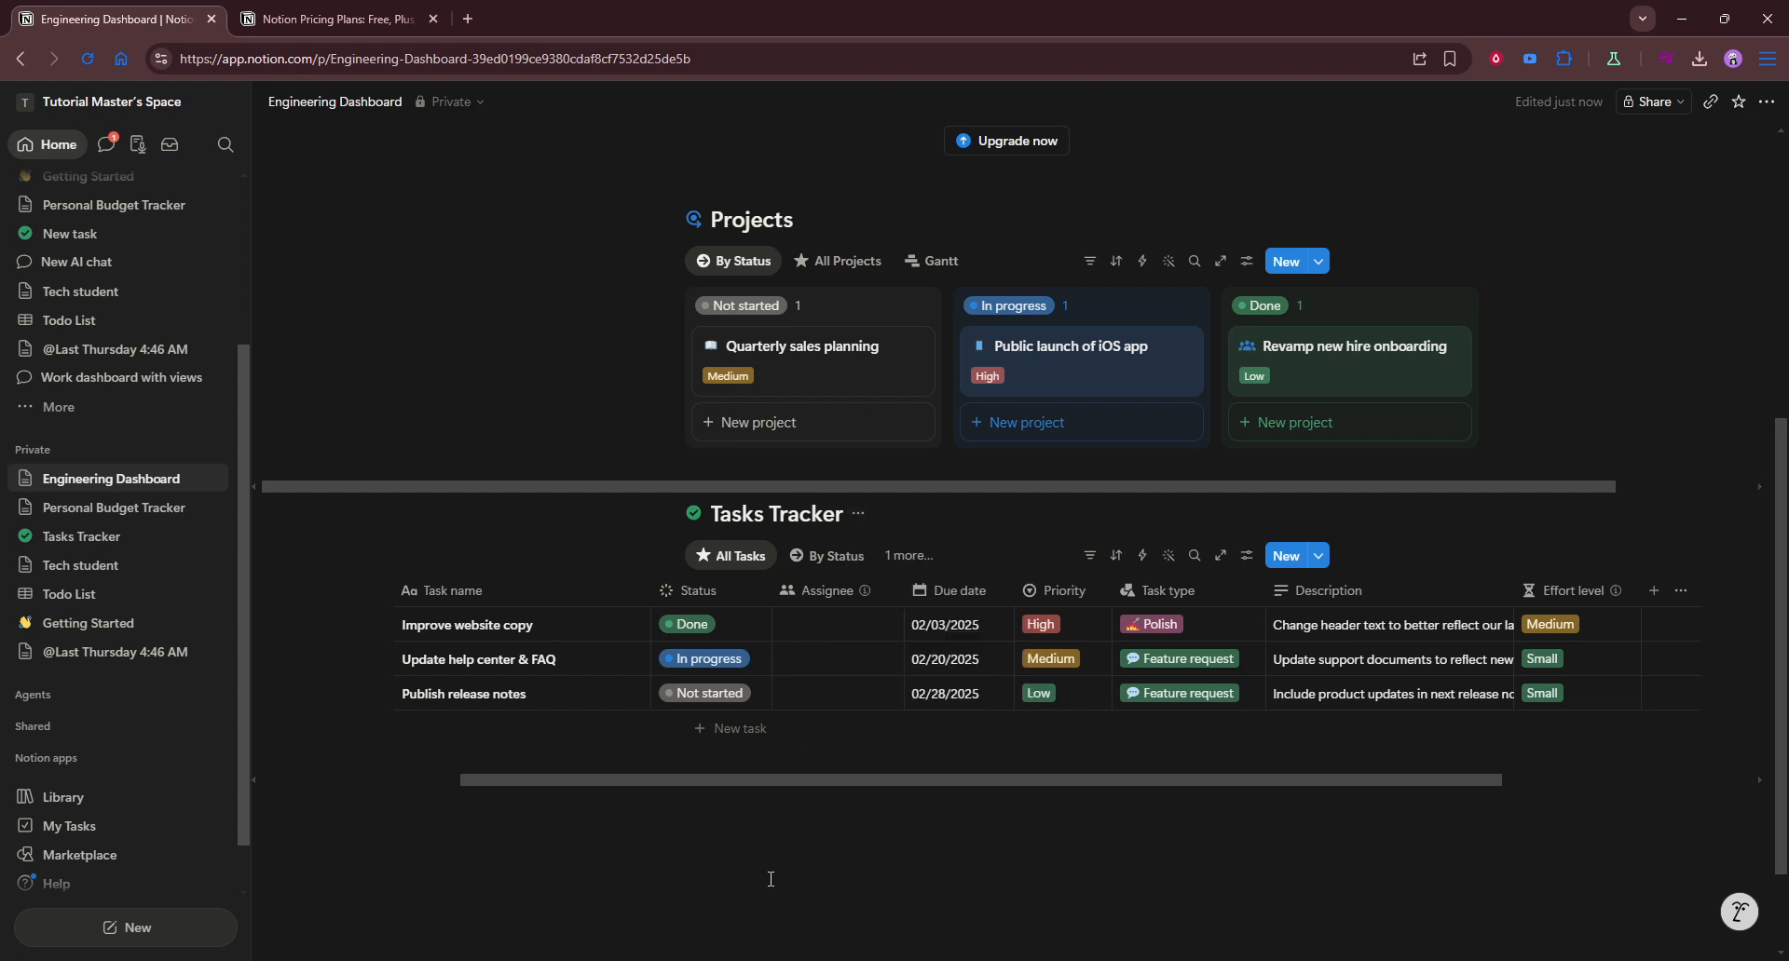
- Insert another new inline database below the Tasks Tracker
left_click(766, 853)
type("/data")
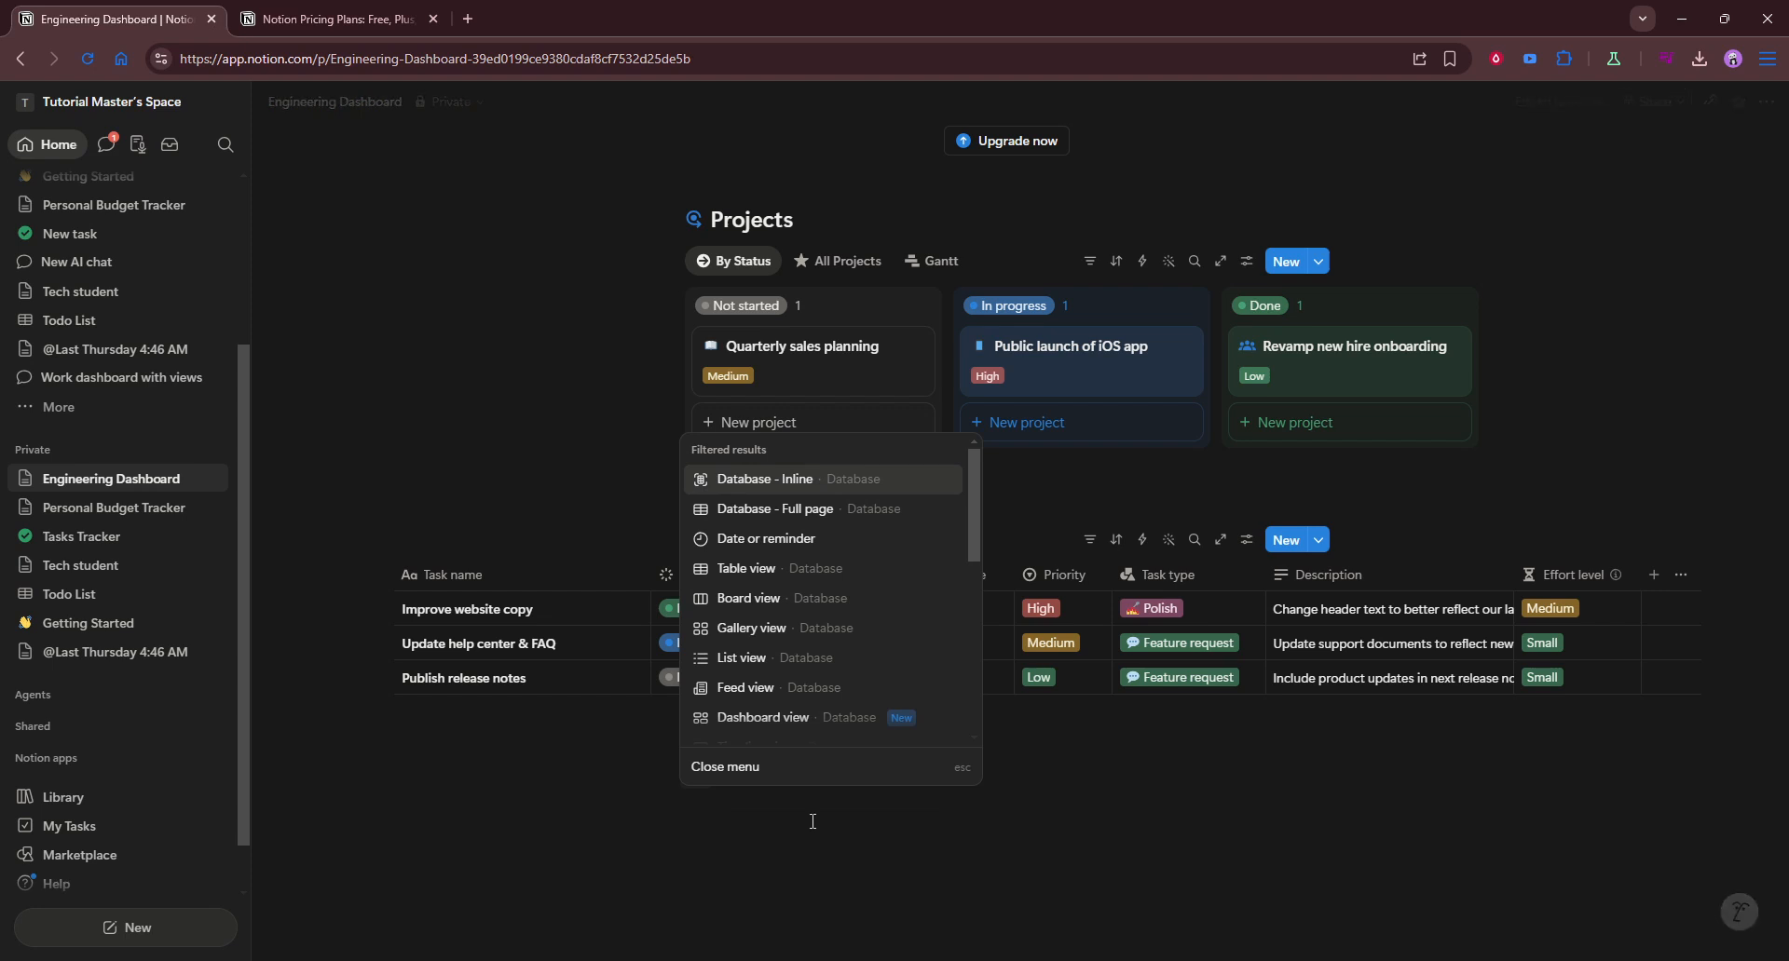
left_click(789, 481)
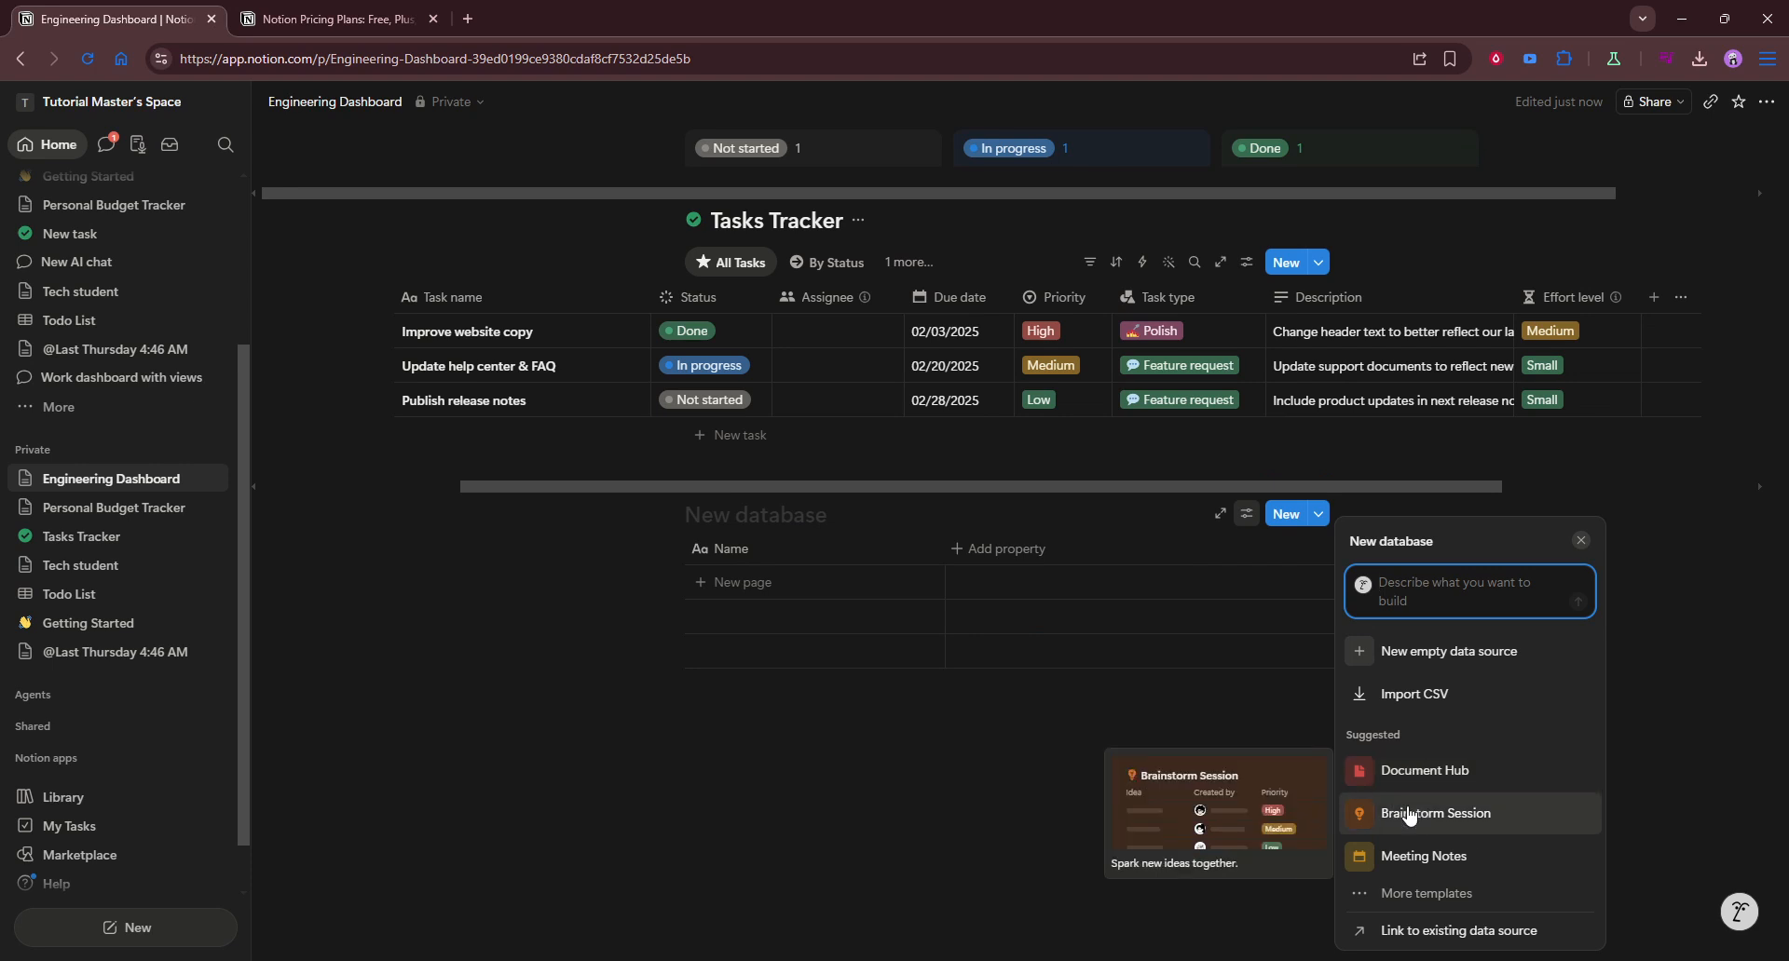
- Try to fill the new database by picking the existing Tasks Tracker data source of the Engineering Dashboard from the full template list
left_click(1441, 893)
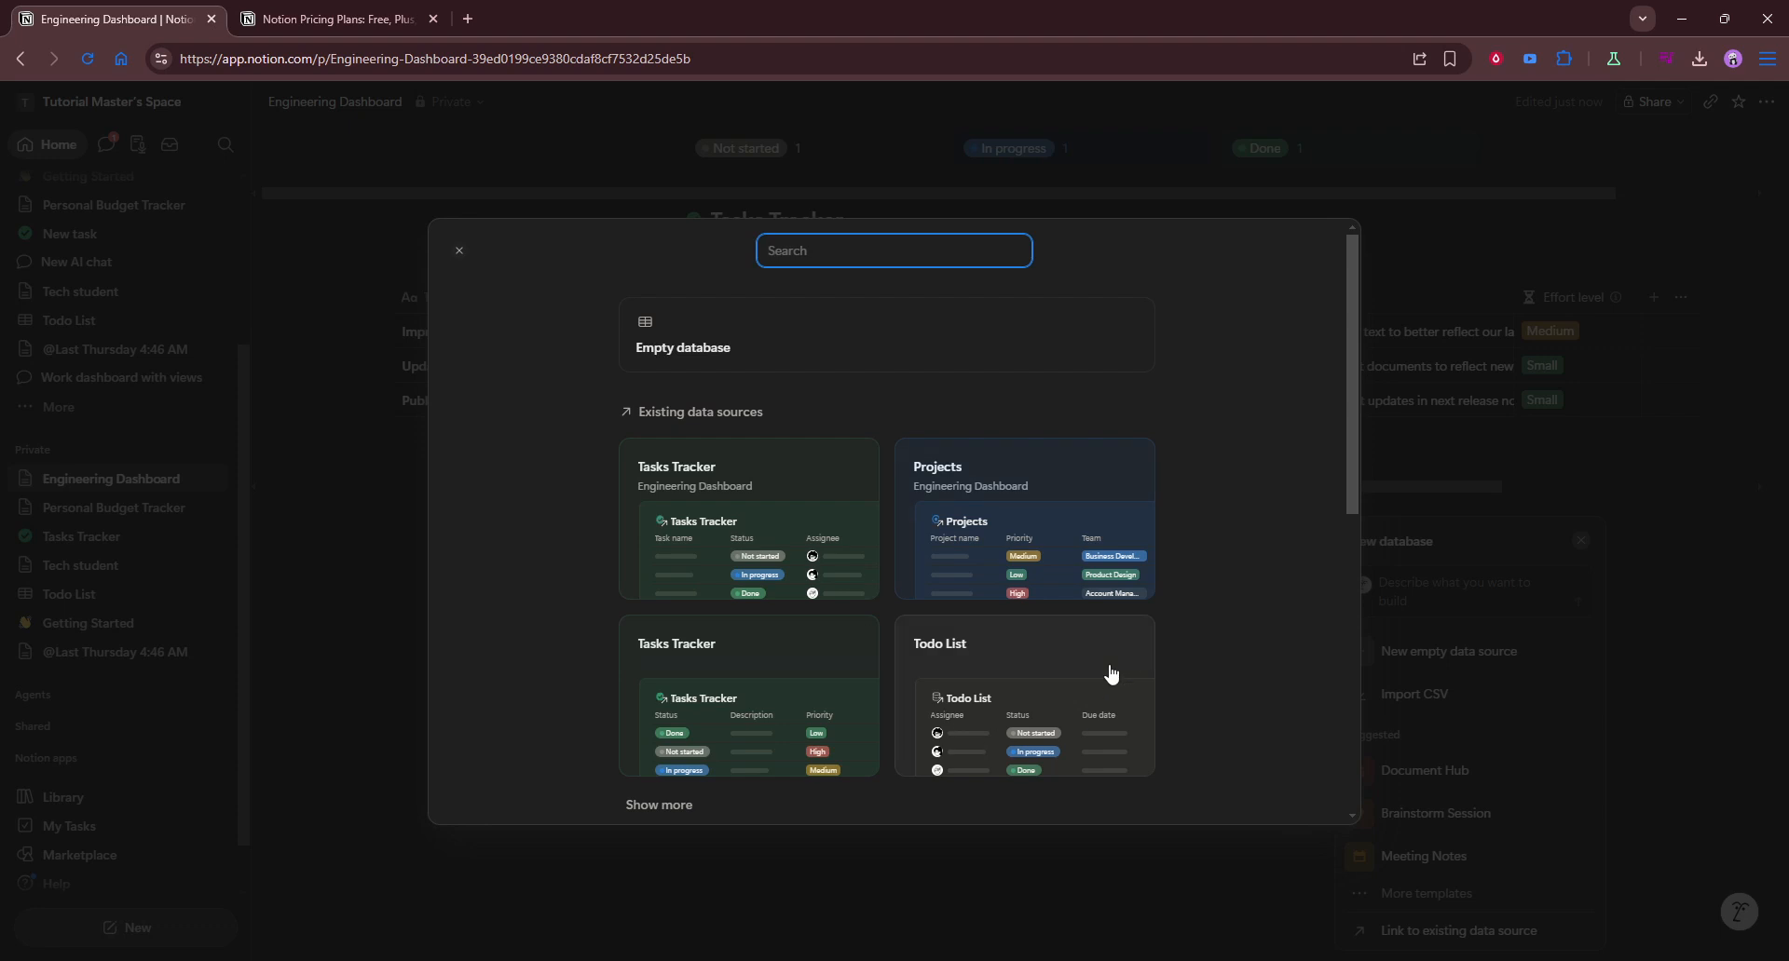
left_click(815, 508)
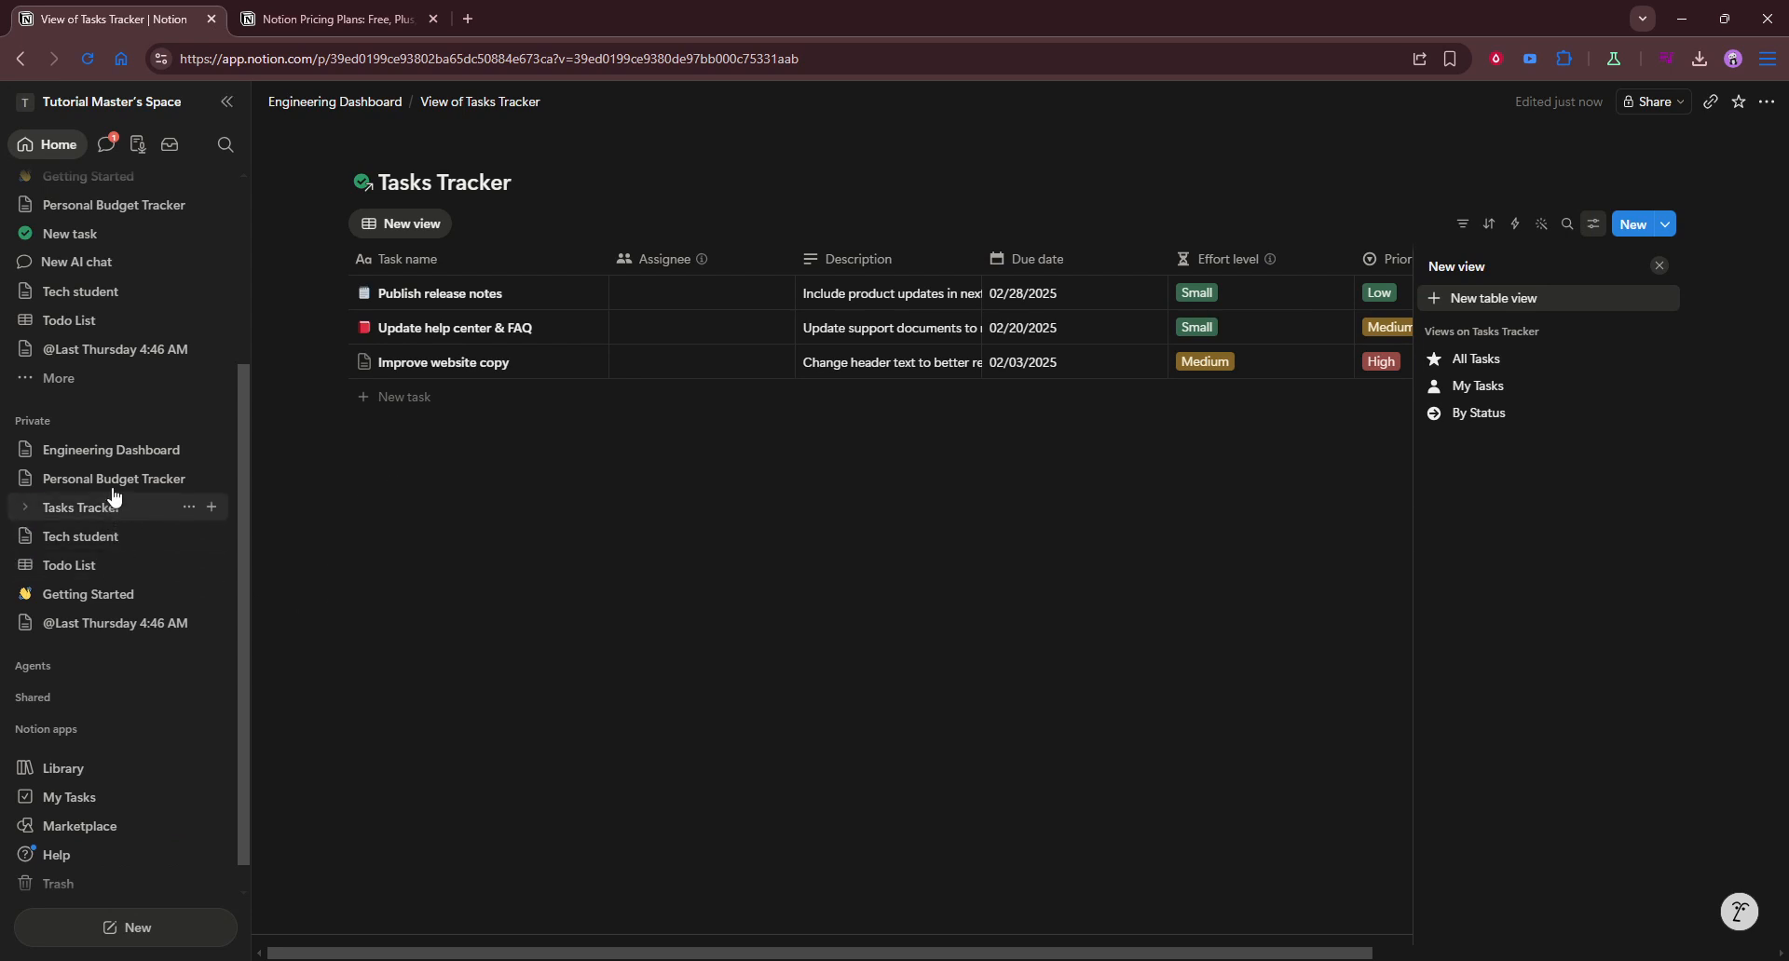
- Return to the Engineering Dashboard page and move the "View of Tasks Tracker" database below the new database to the trash
left_click(117, 452)
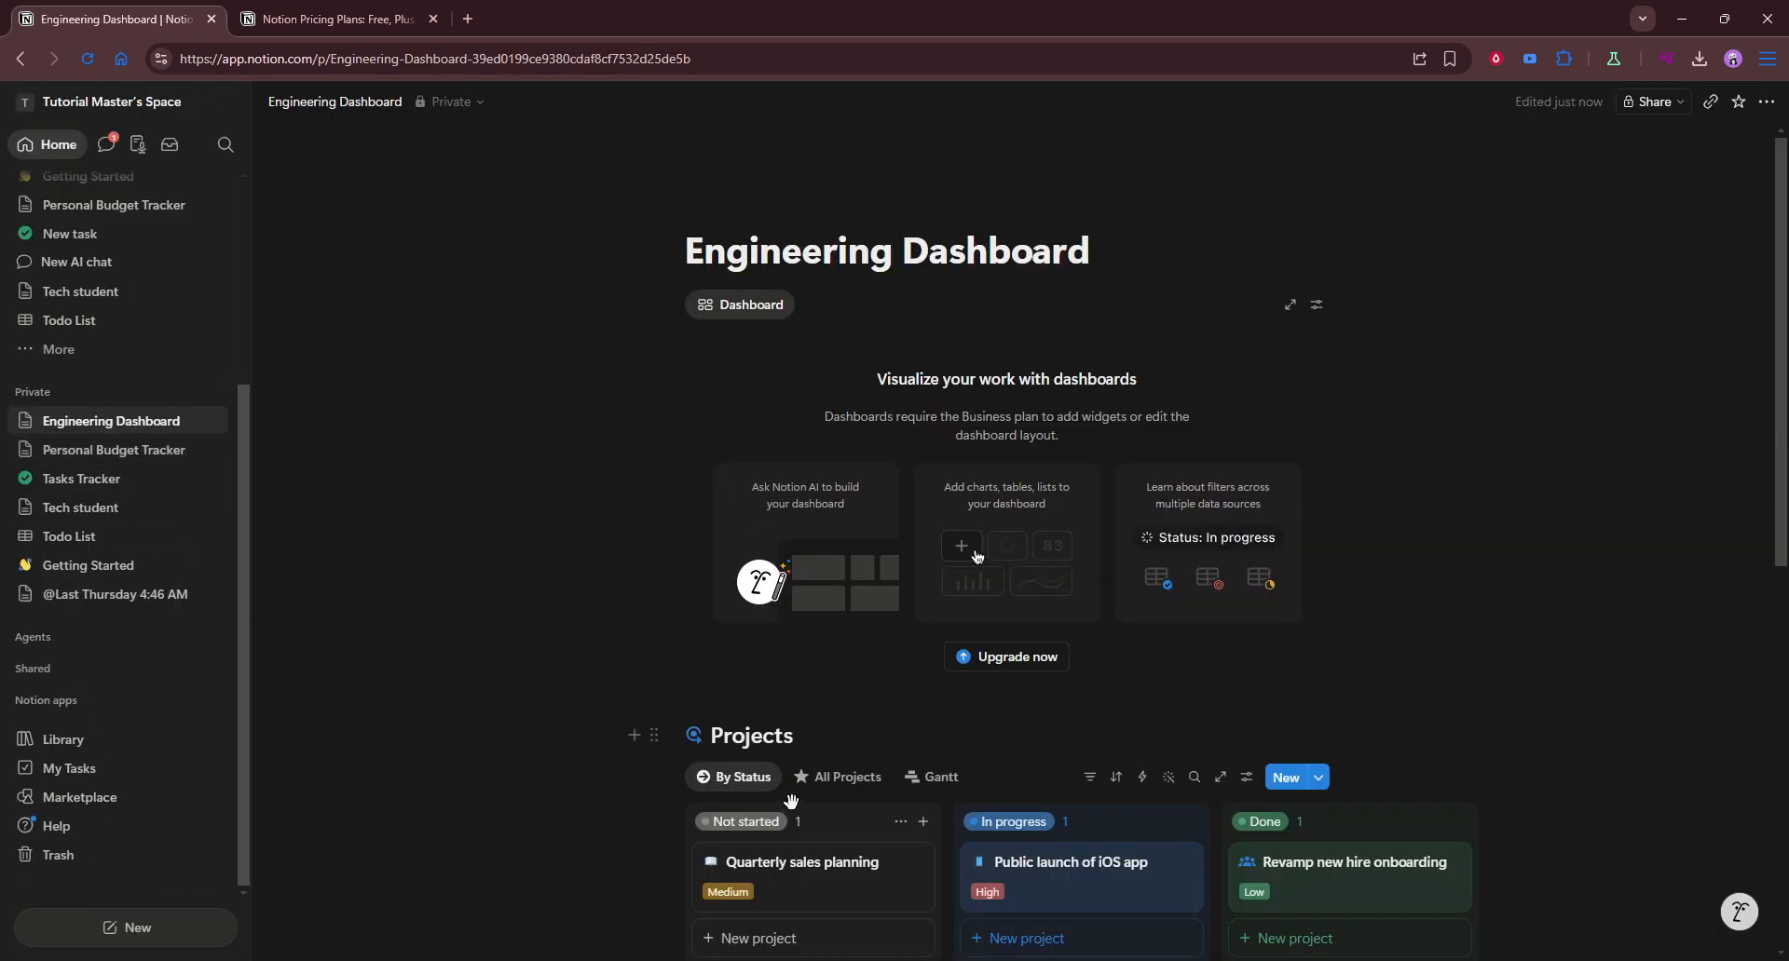
scroll(798, 806, "down", 7)
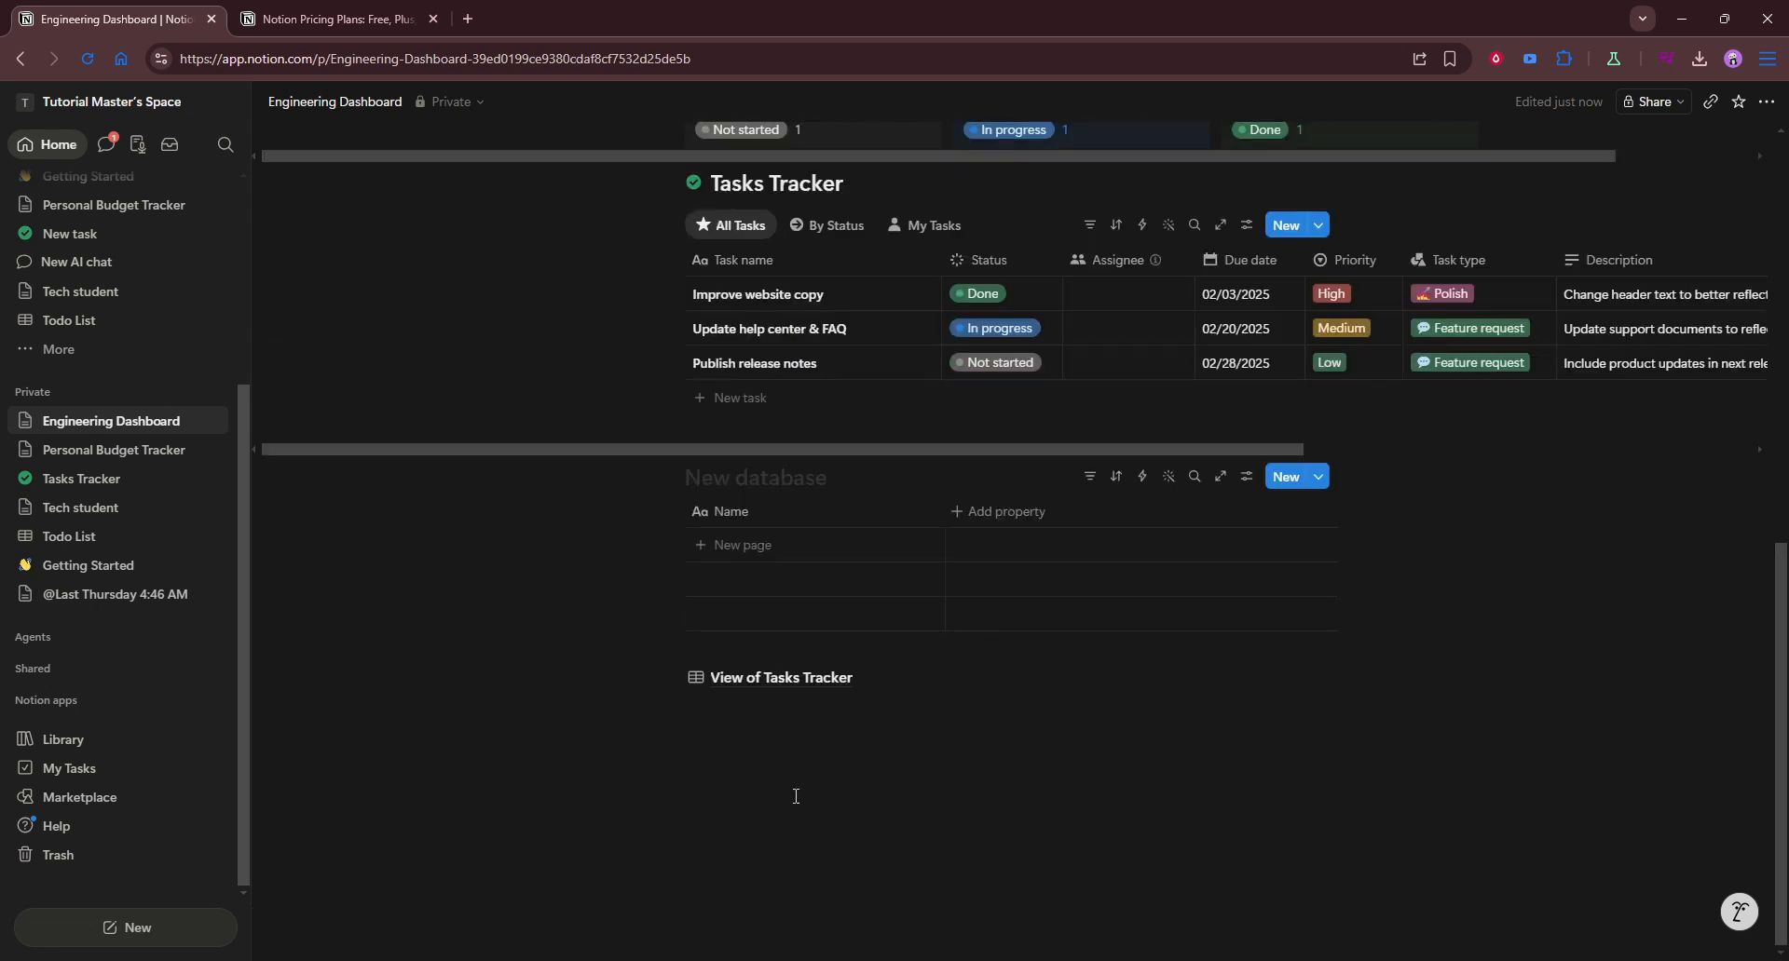
scroll(792, 800, "up", 1)
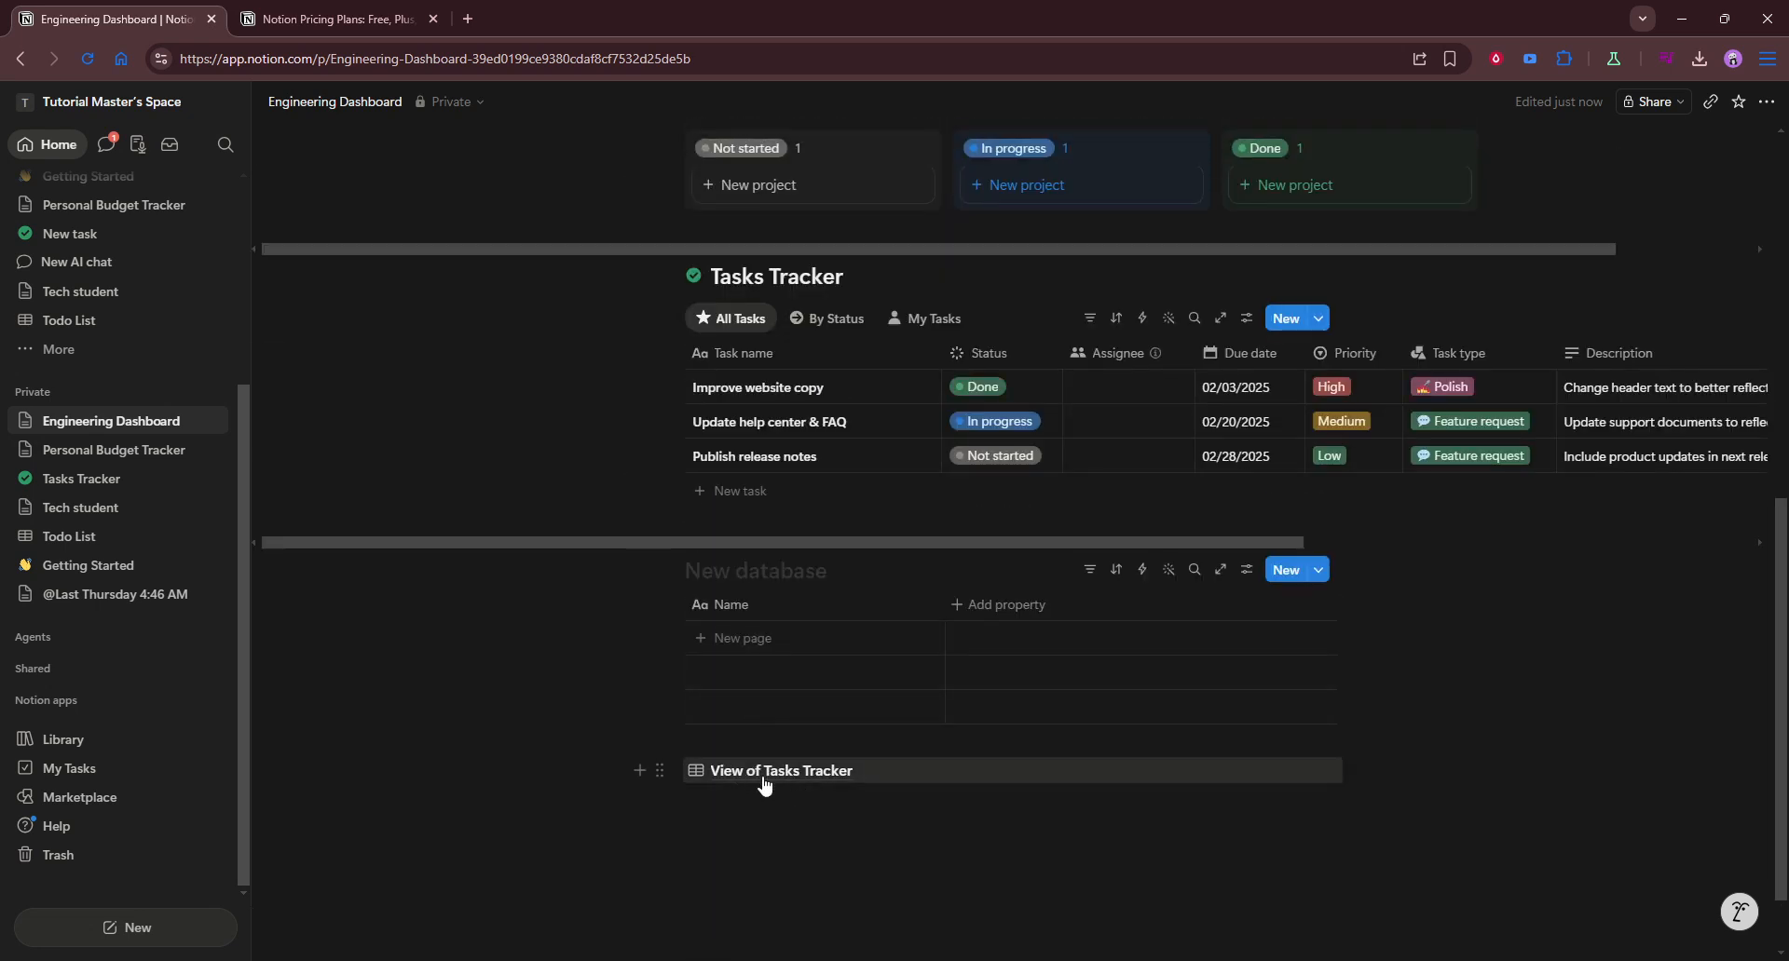
right_click(759, 778)
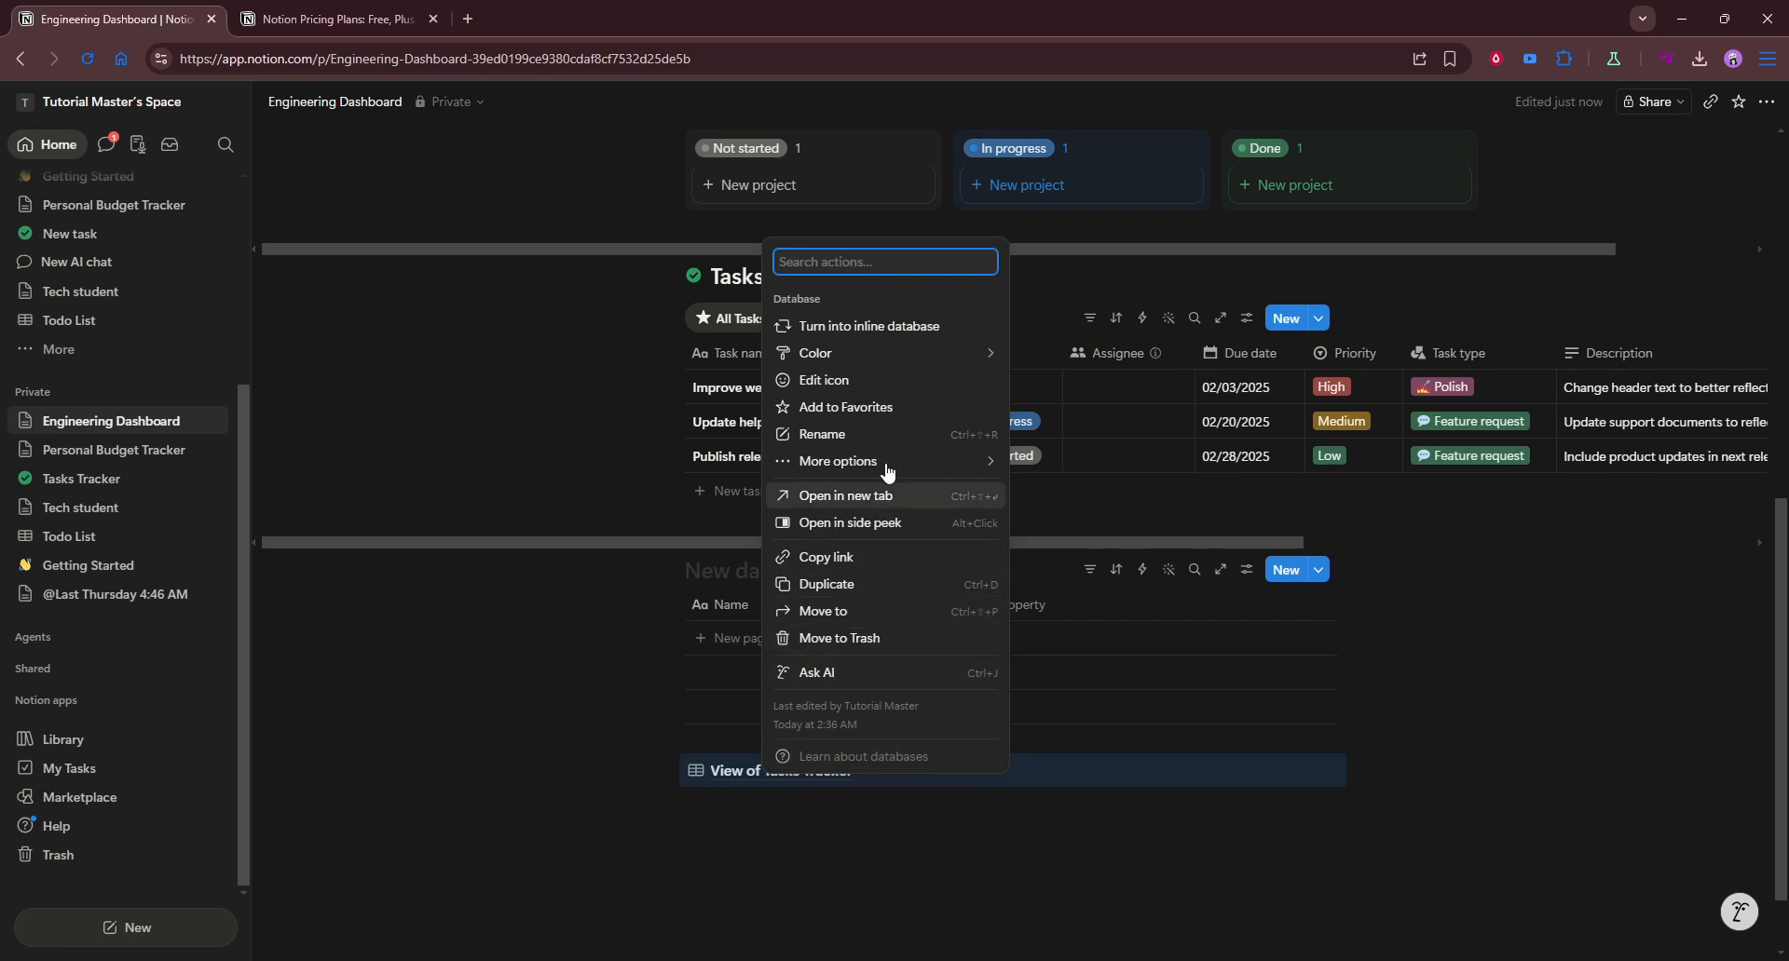
left_click(844, 643)
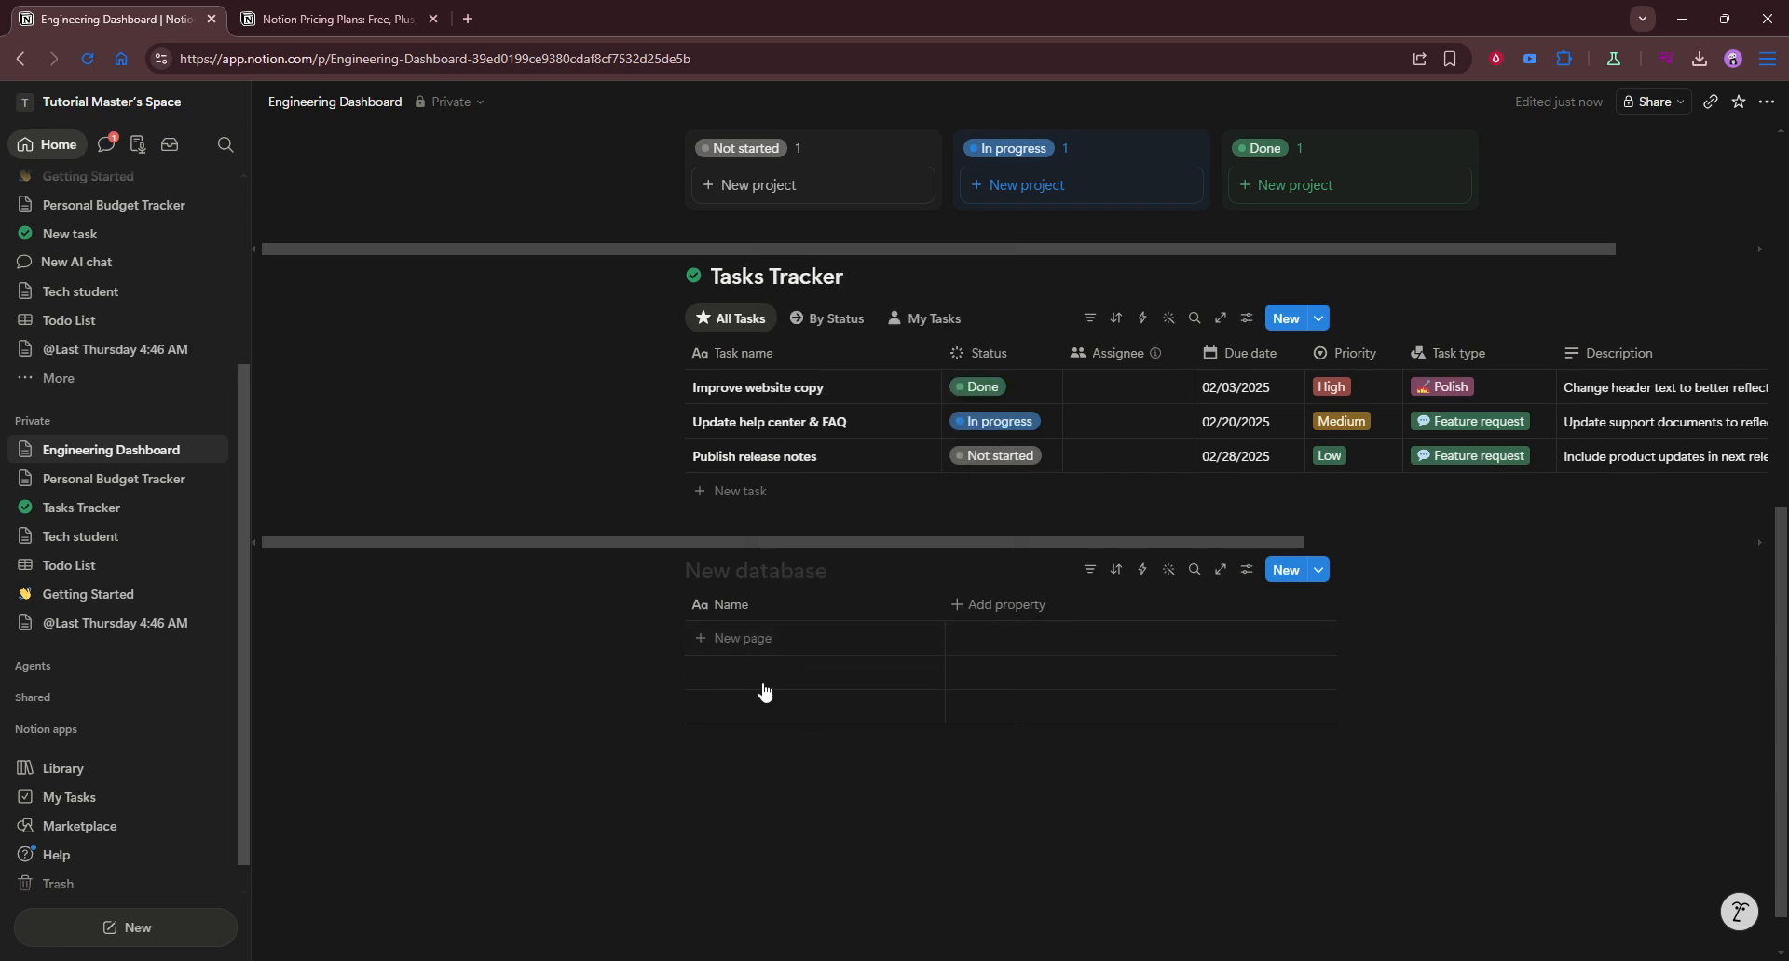